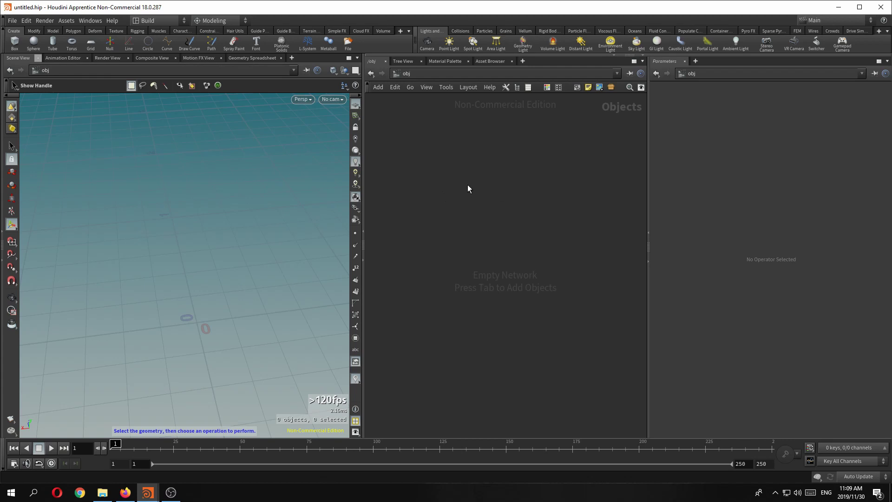
Create a Geometry object, geo1, and dive inside it.
key("Tab")
type("geo")
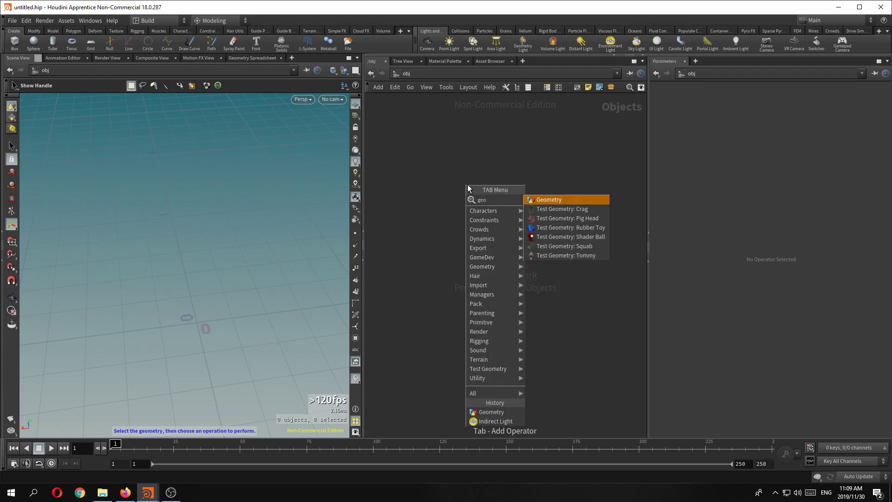
key("Return")
left_click(501, 179)
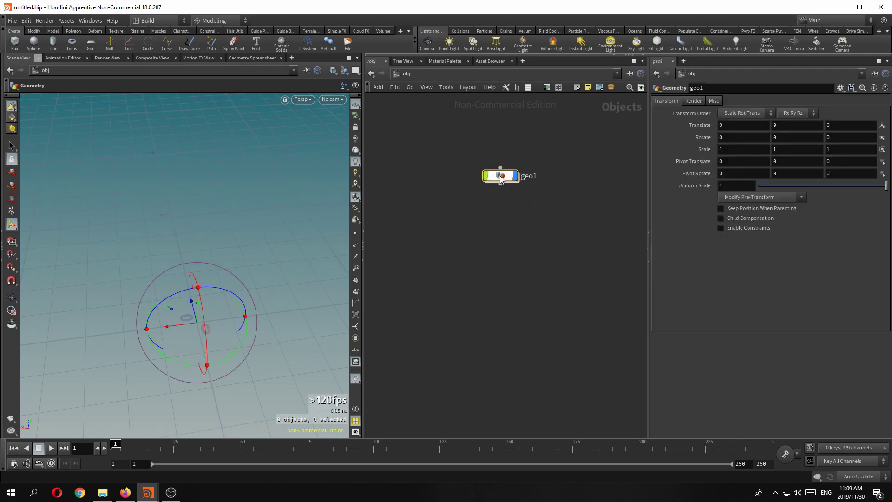
double_click(501, 177)
Add a Line node, line1, inside geo1.
key("Tab")
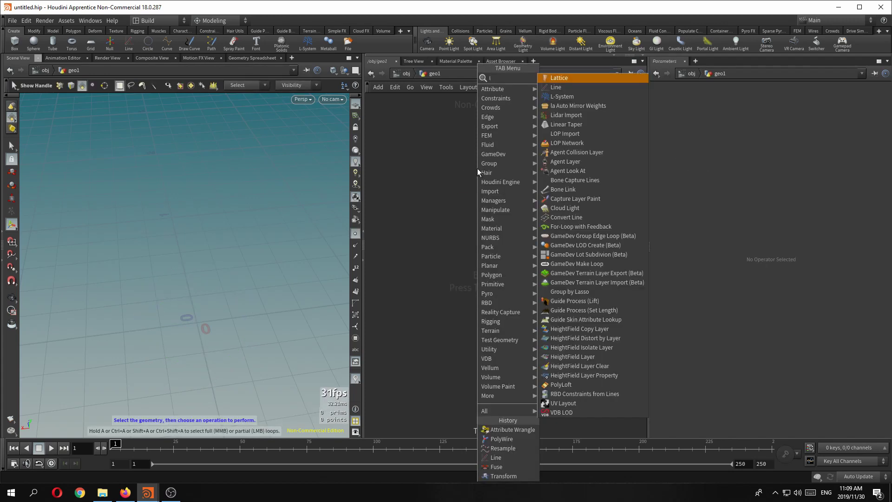
key("Return")
left_click(514, 160)
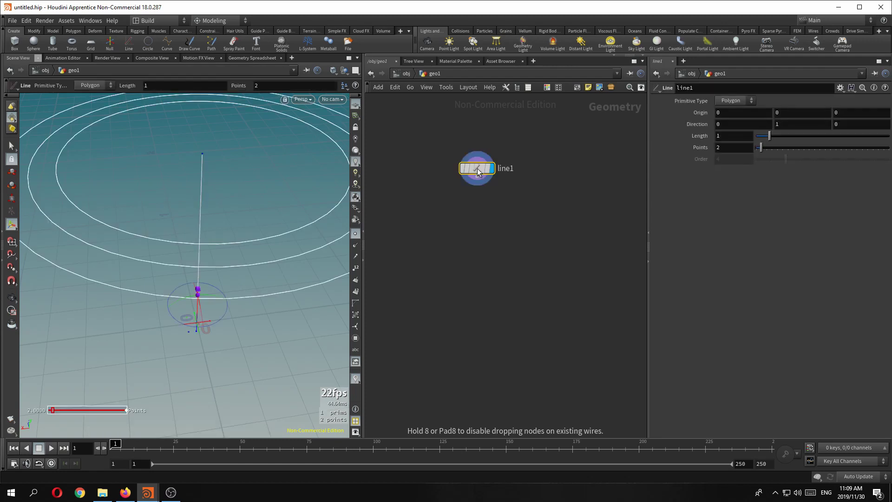
left_click_drag(116, 195, 268, 276, "alt")
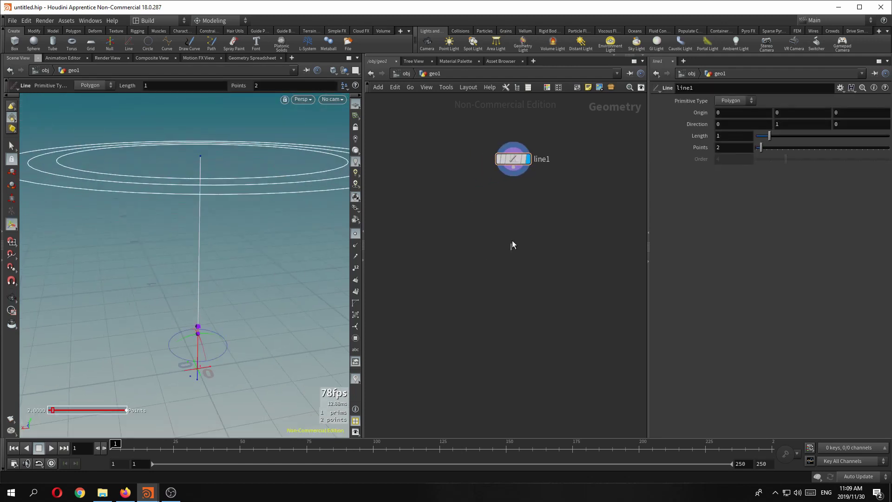
Wire a Resample node below line1 and set its display flag.
left_click(511, 168)
key("Tab")
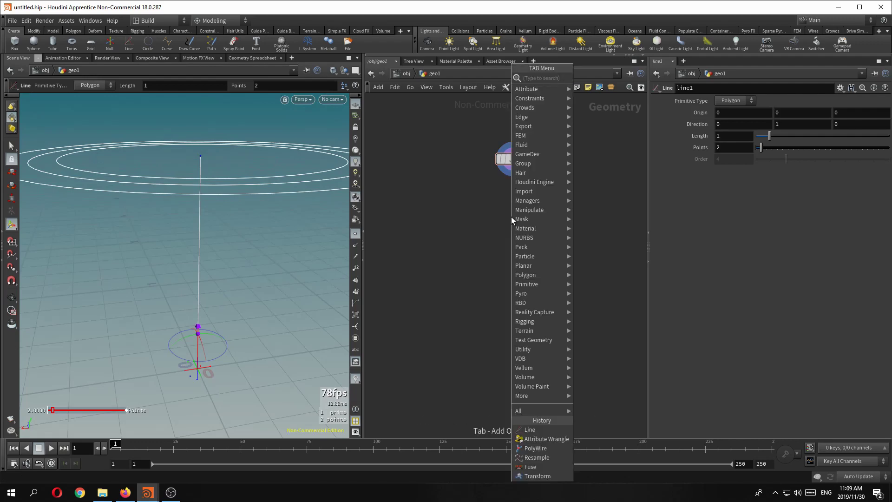
type("resample")
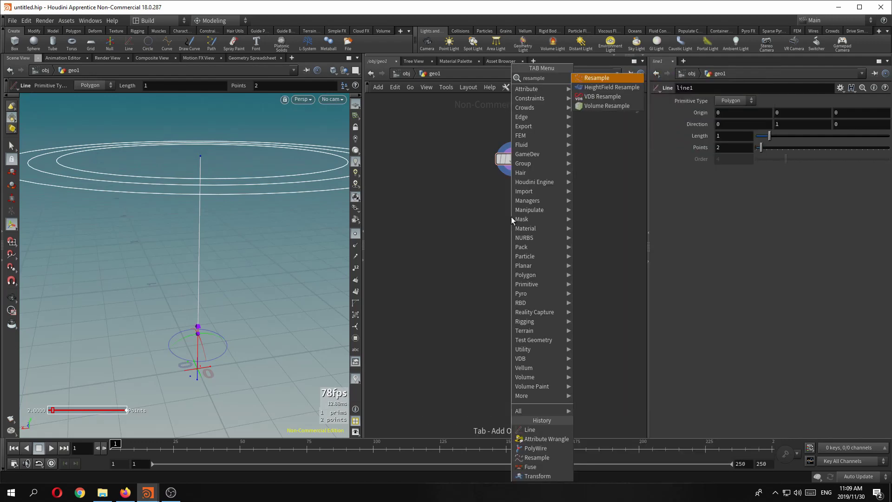
key("Return")
left_click(511, 216)
key("r")
left_click_drag(511, 218, 515, 203)
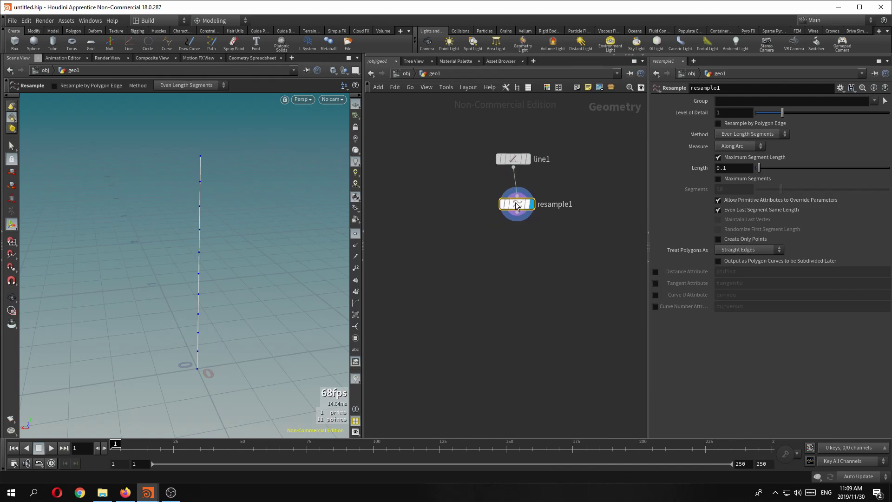
Switch resample1 from Maximum Segment Length to Maximum Segments set to 64.
left_click(718, 158)
left_click(718, 178)
double_click(729, 190)
type("64")
key("Return")
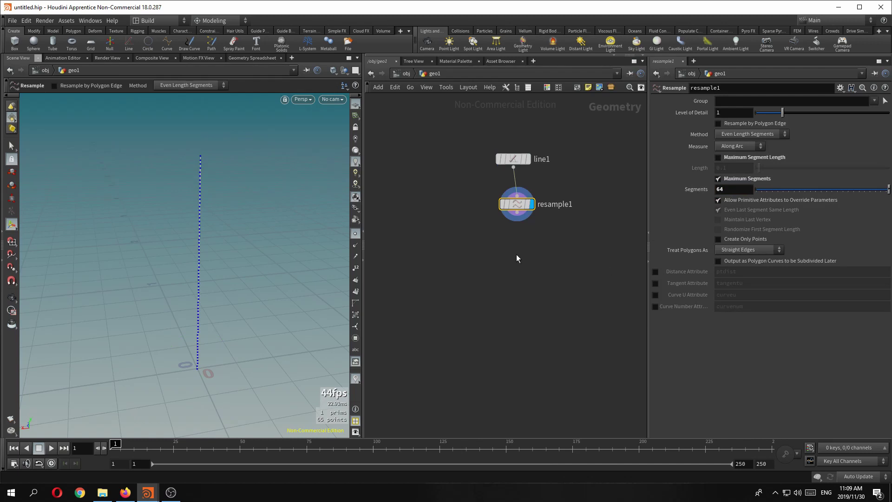
left_click_drag(516, 204, 512, 201)
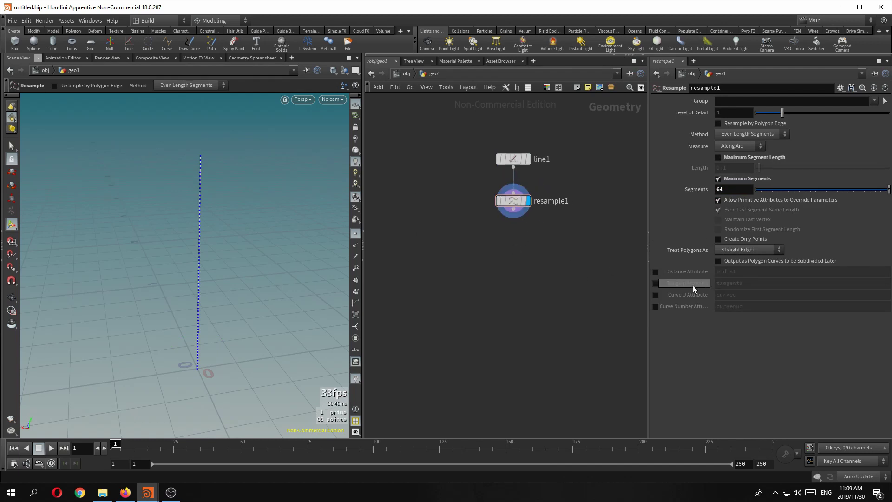
Enable the Curve U attribute and verify its 0-to-1 values in the Geometry Spreadsheet.
left_click(662, 296)
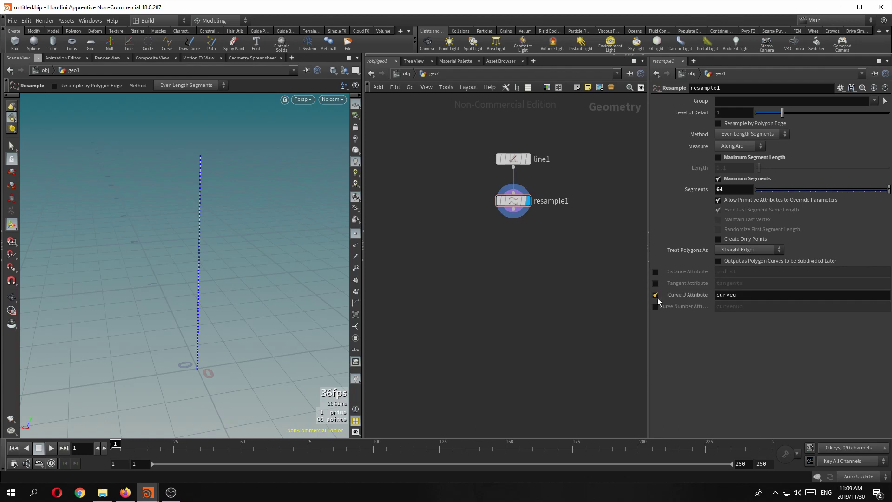
left_click(246, 58)
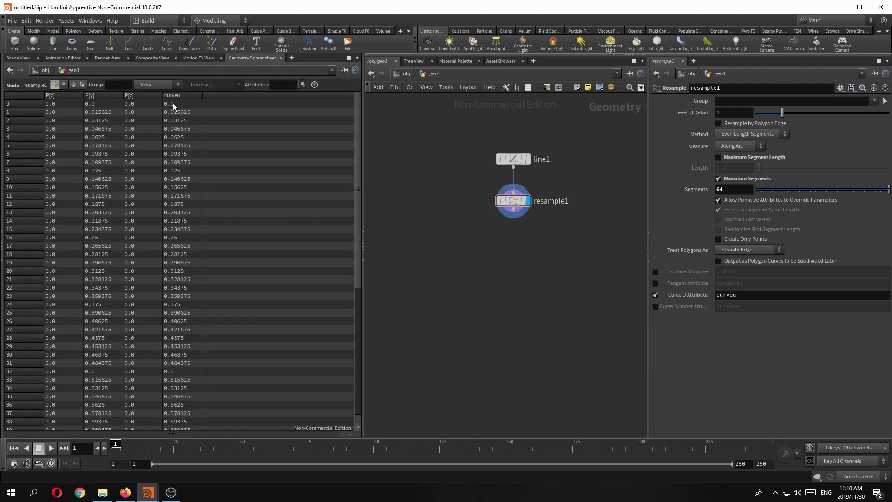
left_click(177, 96)
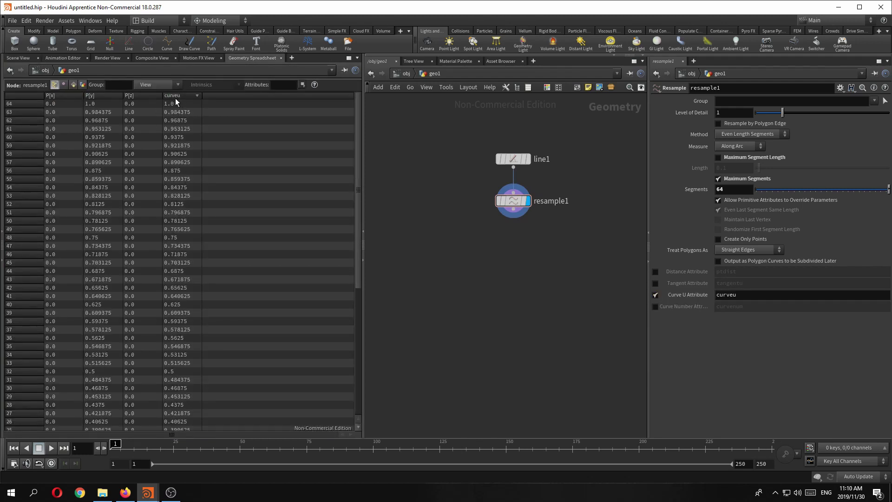
left_click(176, 97)
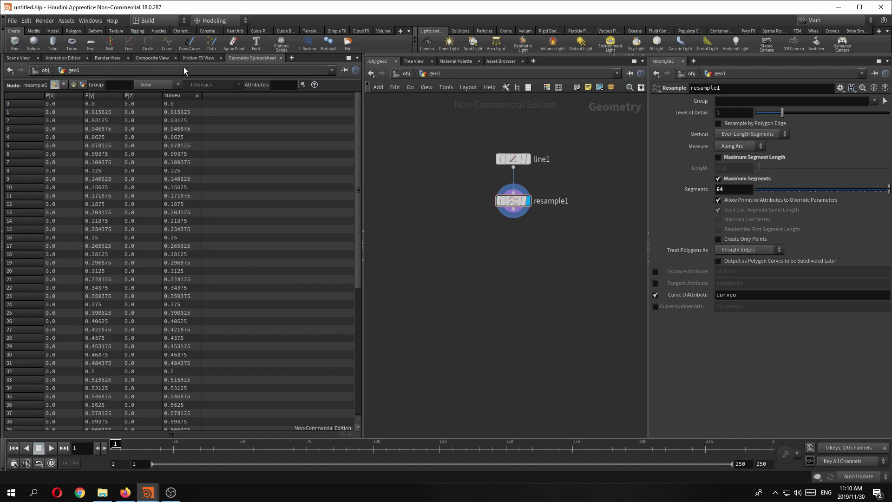
left_click(178, 94)
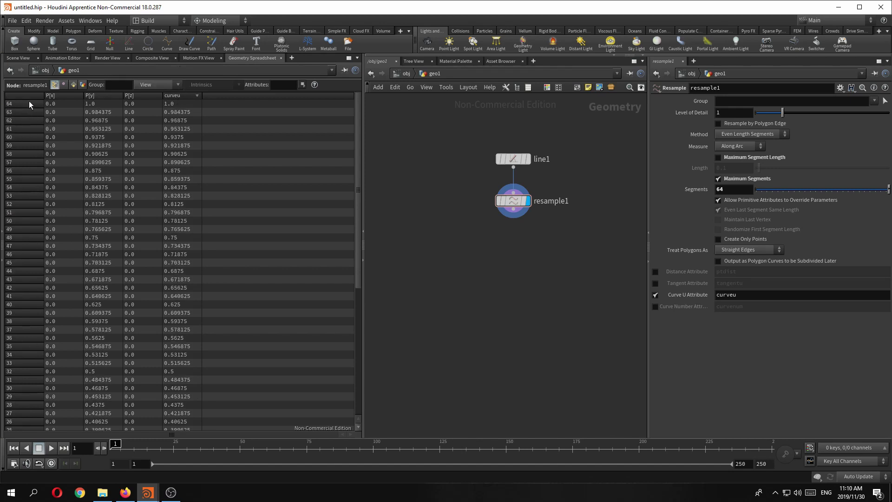
left_click(175, 96)
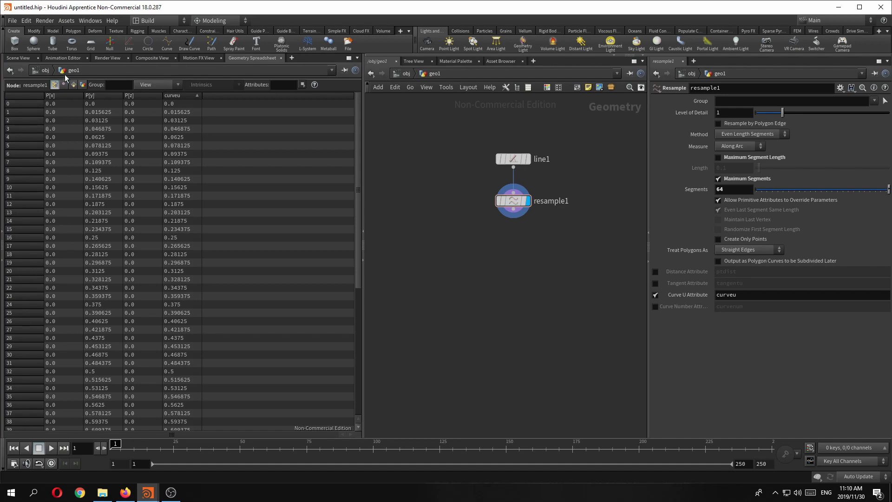
left_click(16, 58)
left_click_drag(513, 212, 513, 206)
Add a PolyWire node after resample1 with Divisions set to 12.
left_click(513, 204)
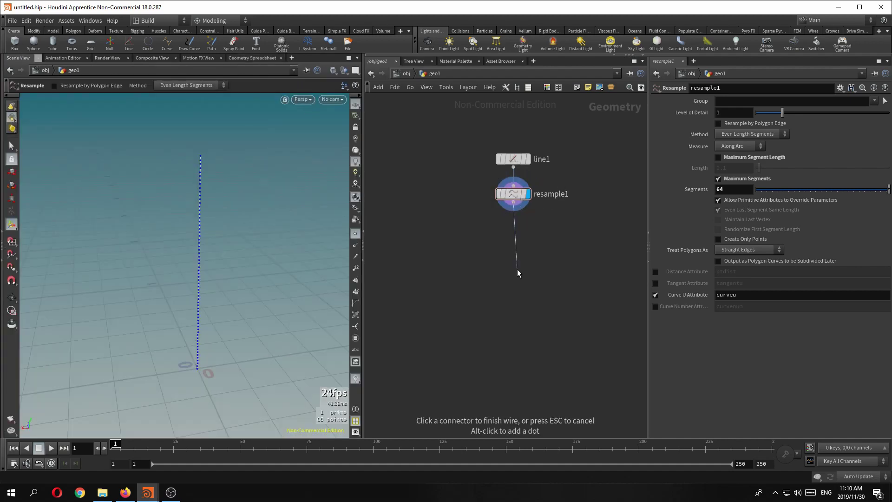
key("Tab")
type("polyw")
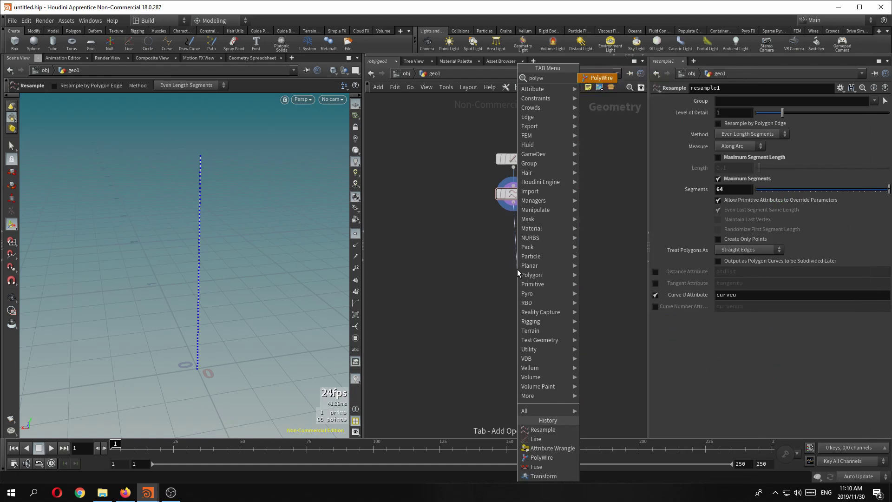
key("Return")
left_click(517, 269)
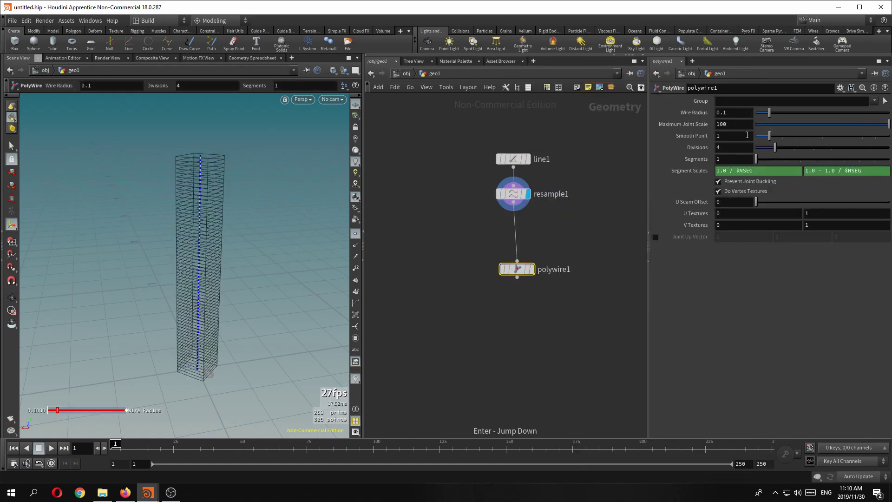
left_click(730, 147)
type("12")
key("Return")
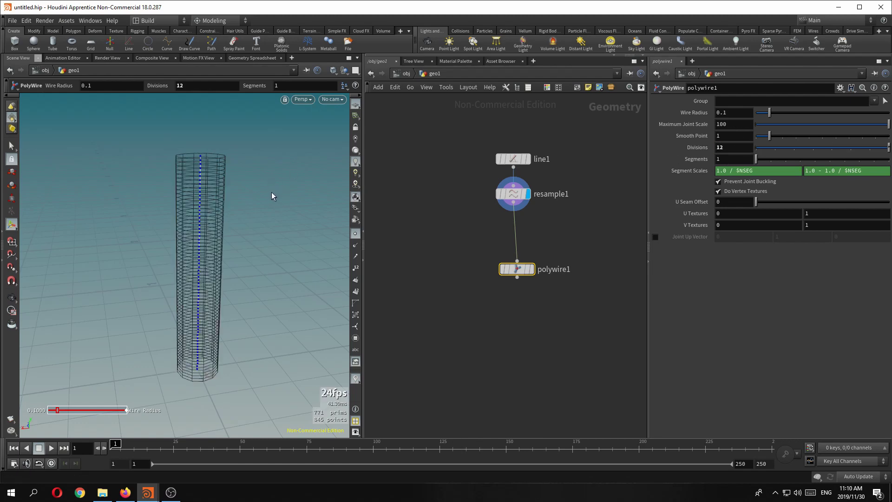
Display polywire1 and orbit around the resulting tube.
key("Escape")
left_click_drag(189, 181, 219, 185)
left_click(531, 269)
mouse_move(164, 204)
left_mouse_down()
mouse_move(226, 210)
mouse_move(181, 205)
mouse_move(209, 228)
mouse_move(217, 215)
mouse_move(207, 197)
mouse_move(212, 170)
left_mouse_up()
key("Return")
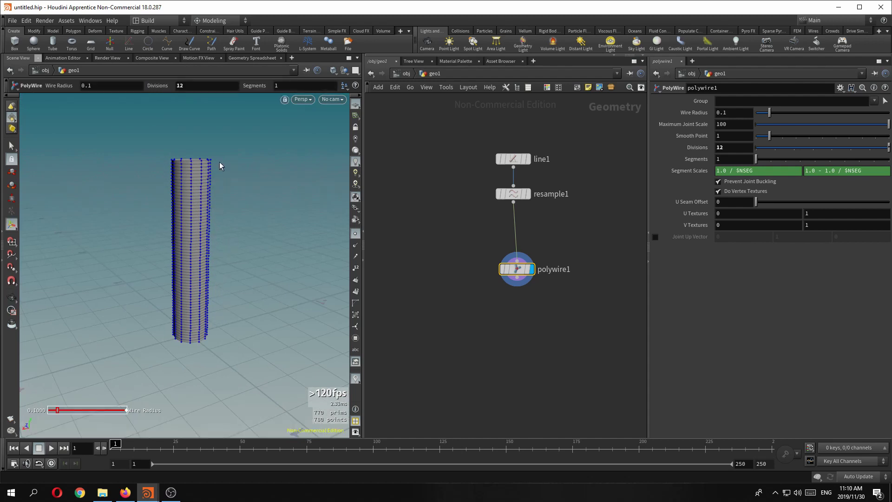
left_click_drag(209, 205, 258, 229)
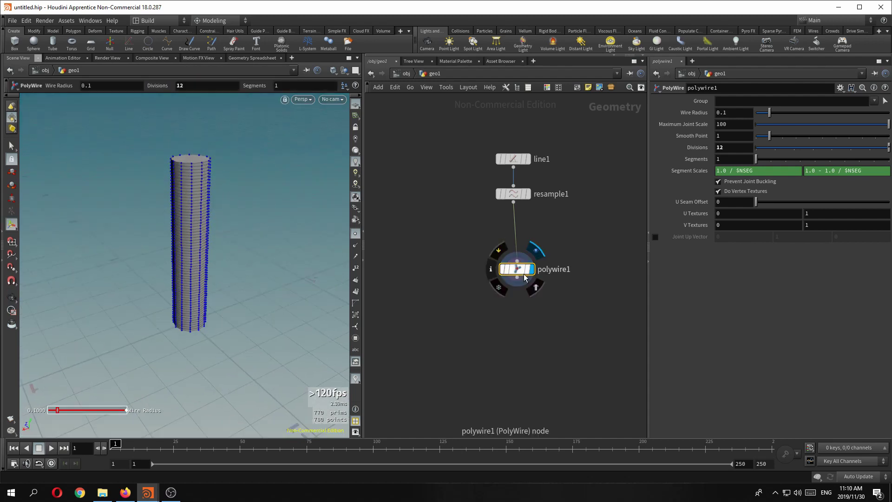
left_click_drag(522, 274, 518, 311)
Insert an Attribute Wrangle between resample1 and polywire1.
left_click(514, 202)
key("Tab")
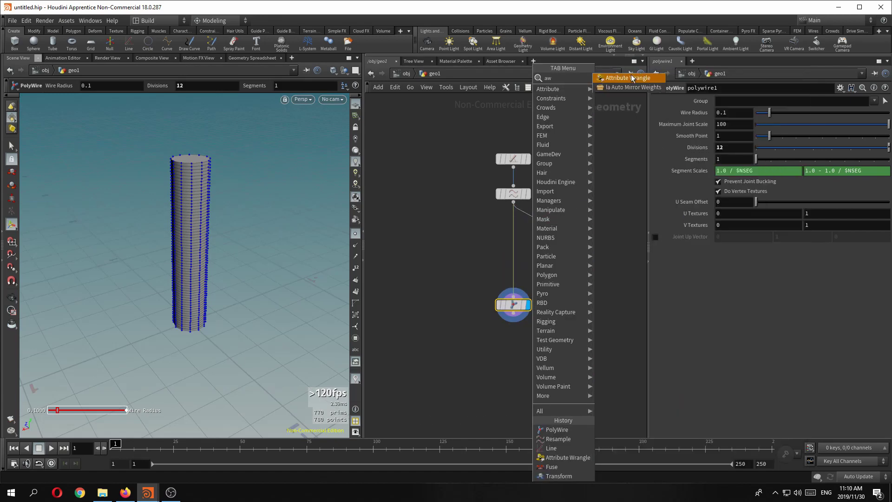
left_click(568, 457)
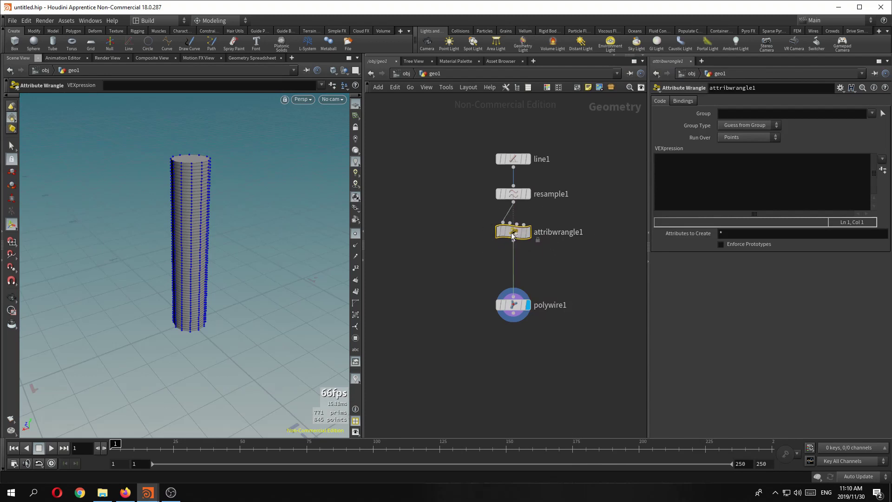
left_click(553, 225)
left_click_drag(522, 302, 509, 348)
left_click_drag(514, 225, 513, 237)
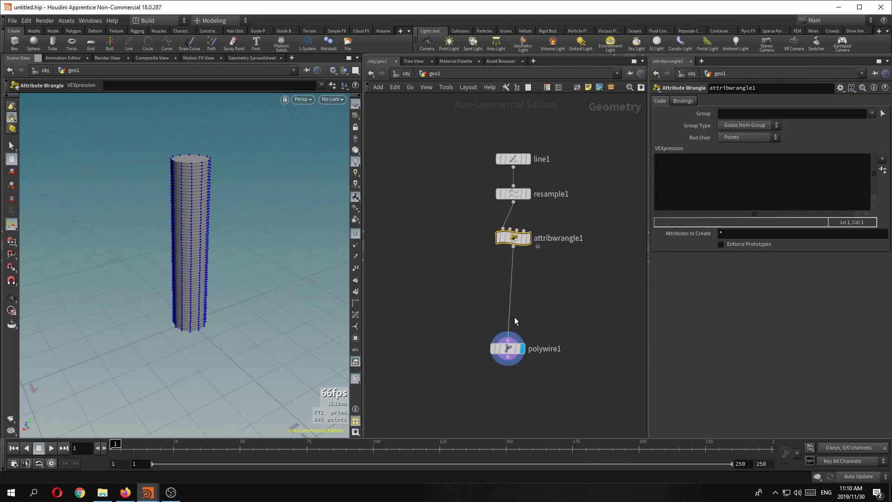
left_click_drag(509, 348, 515, 363)
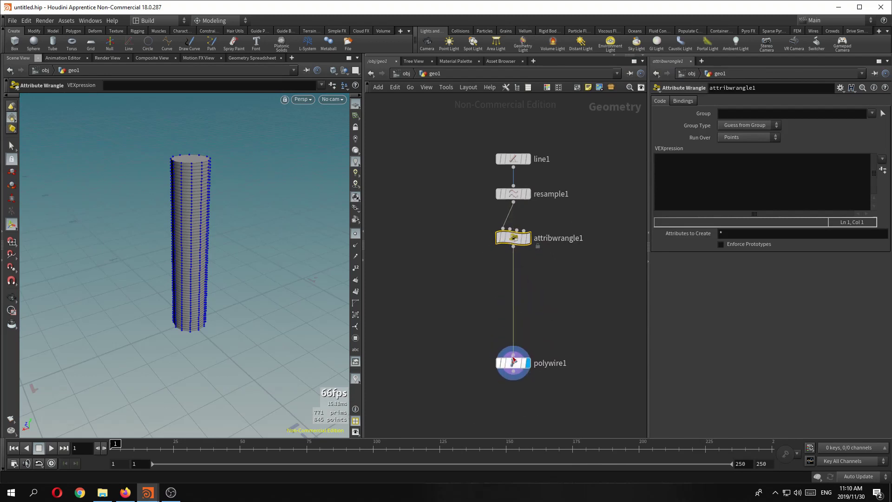
left_click(674, 192)
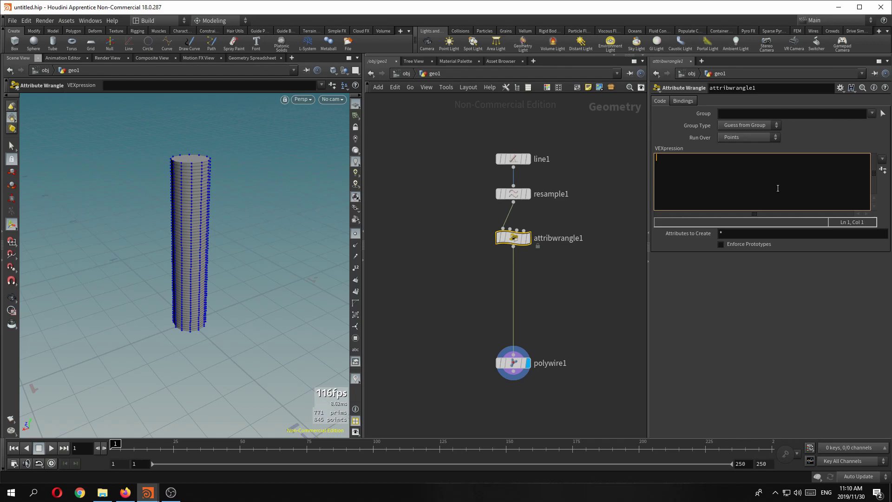
type("@pscale = ch")
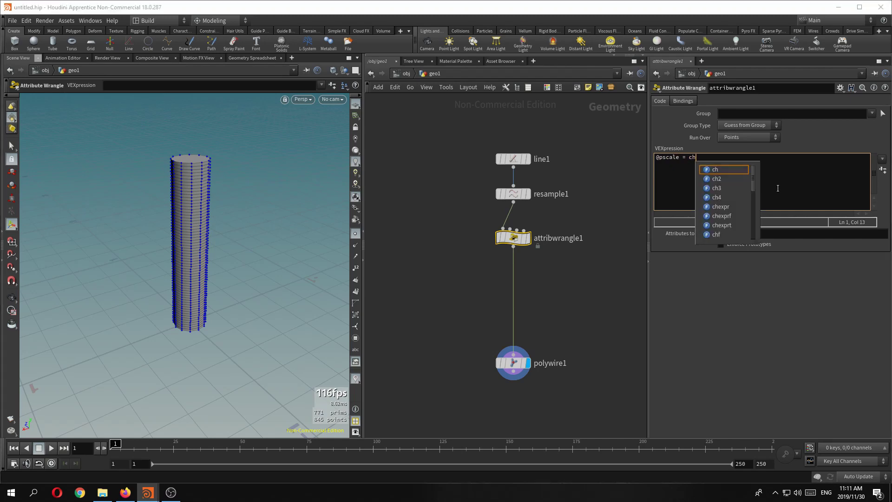
type("ramp")
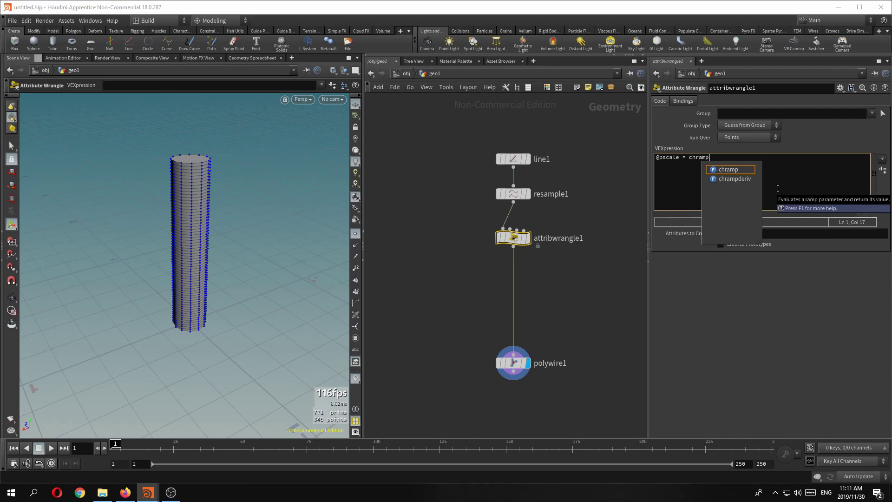
key("Escape")
type("()")
key("Left")
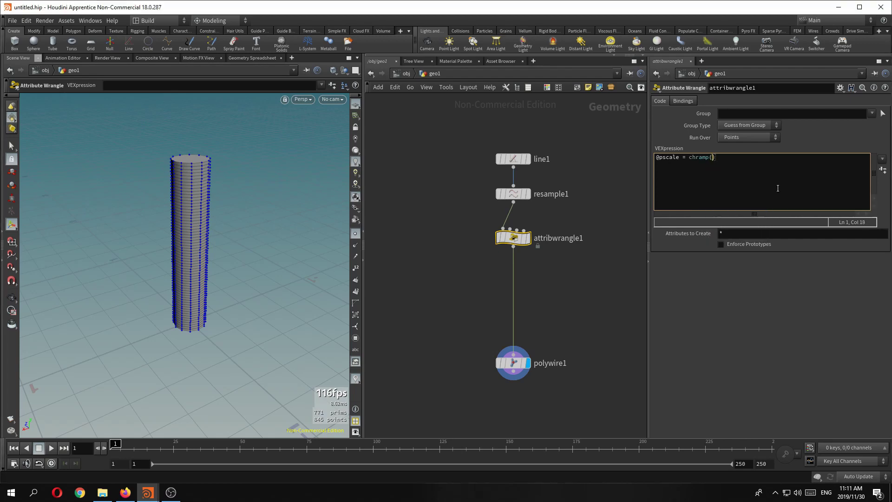
type("\"shape\", @curveu);")
left_click(882, 170)
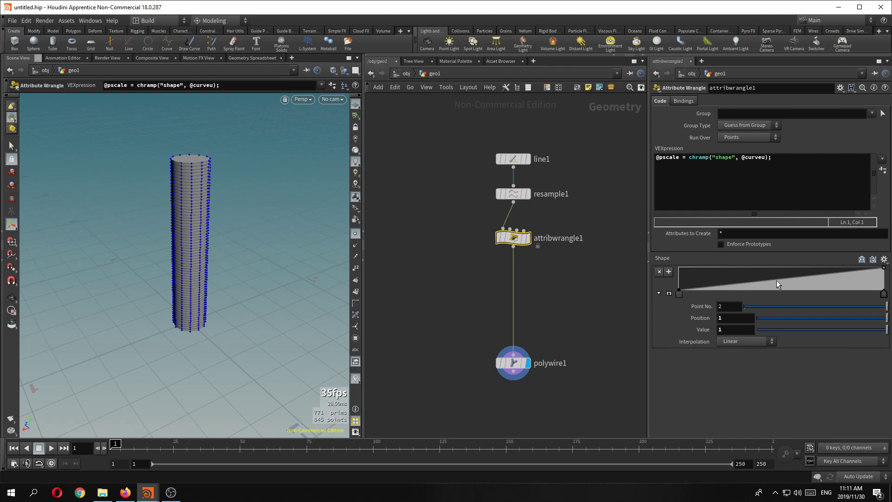
left_click_drag(512, 361, 510, 309)
left_click(519, 310)
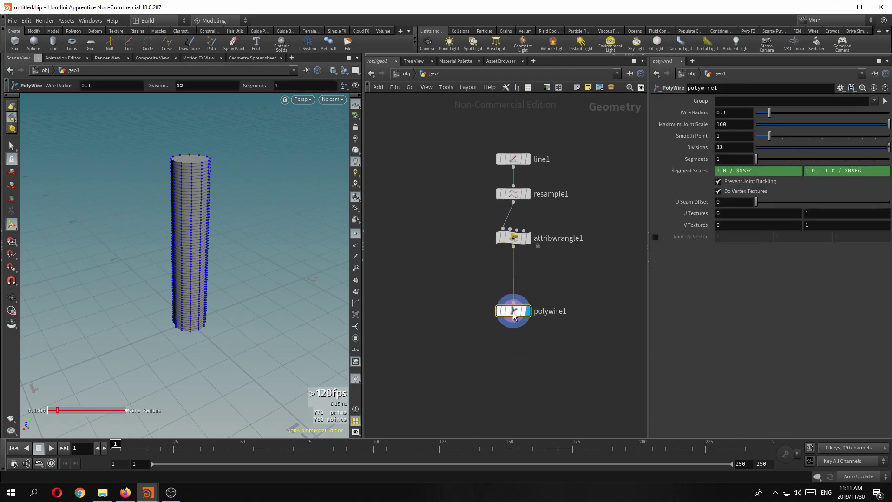
left_click(687, 112)
type("ch")
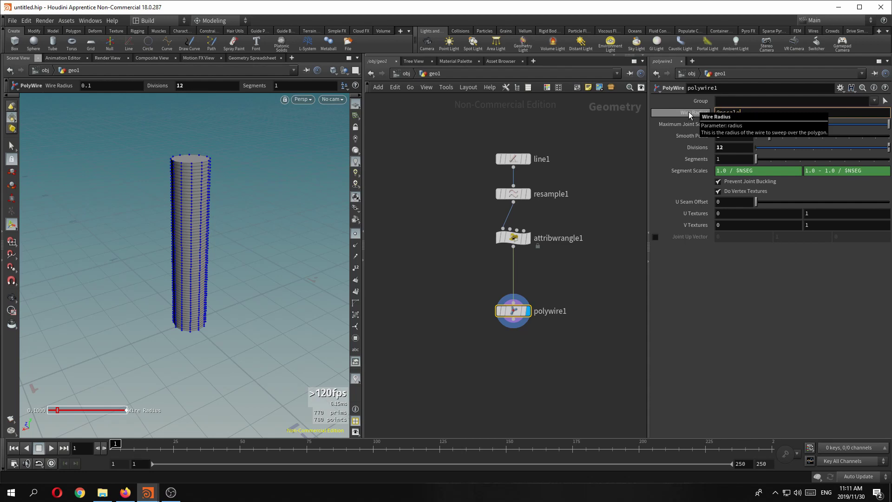
type("ale")
key("Return")
key("Escape")
left_click_drag(154, 199, 198, 176)
key("Return")
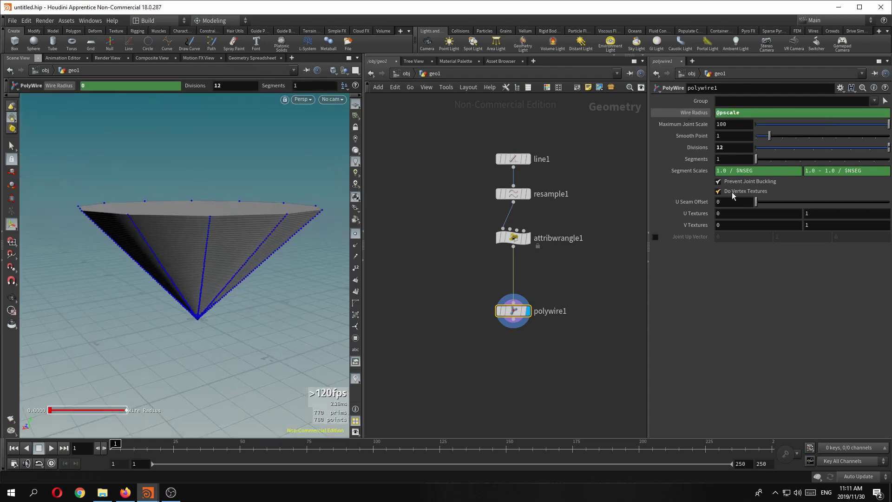
left_click(513, 238)
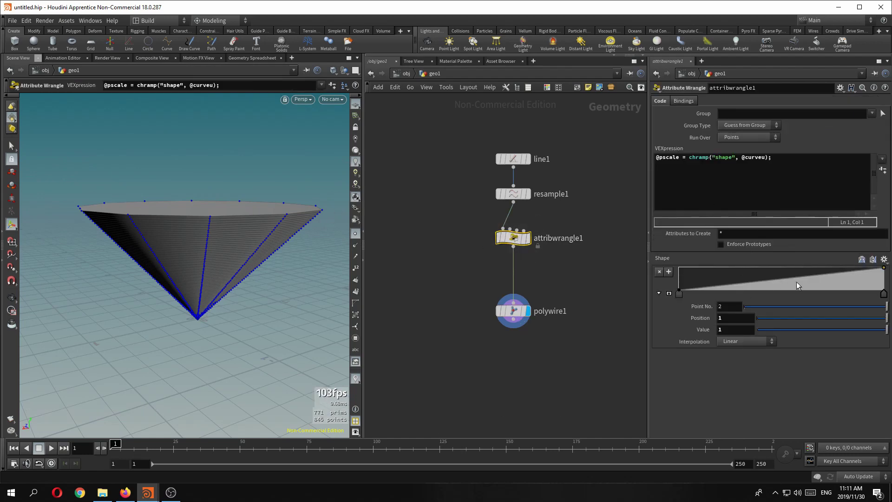
Apply the Hill preset to the Shape ramp.
left_click(884, 259)
left_click(866, 278)
mouse_move(234, 253)
left_mouse_down()
mouse_move(228, 246)
mouse_move(241, 252)
mouse_move(225, 255)
mouse_move(237, 252)
left_mouse_up()
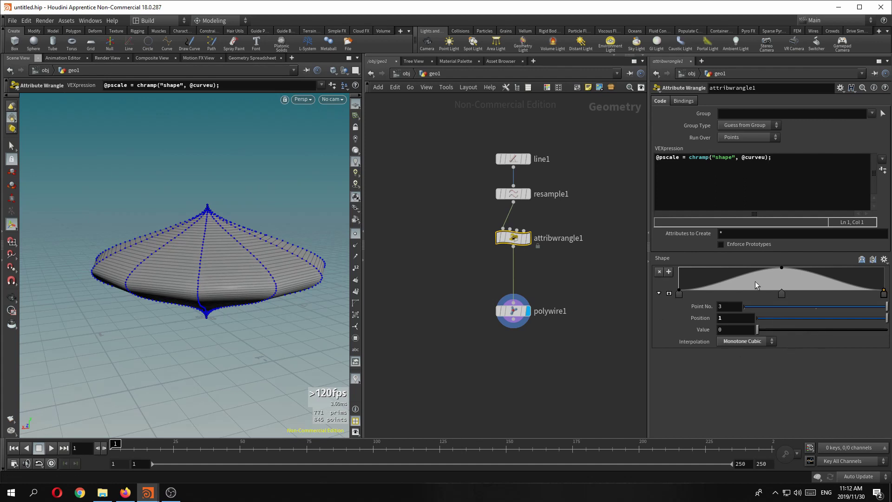
Append * ch("M") to the VEX line and create the M spare parameter.
left_click(771, 157)
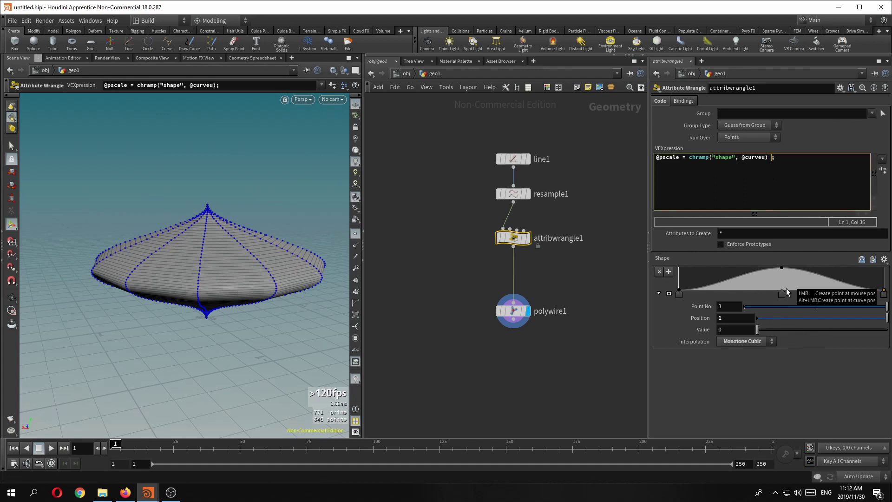
type("* ch(")
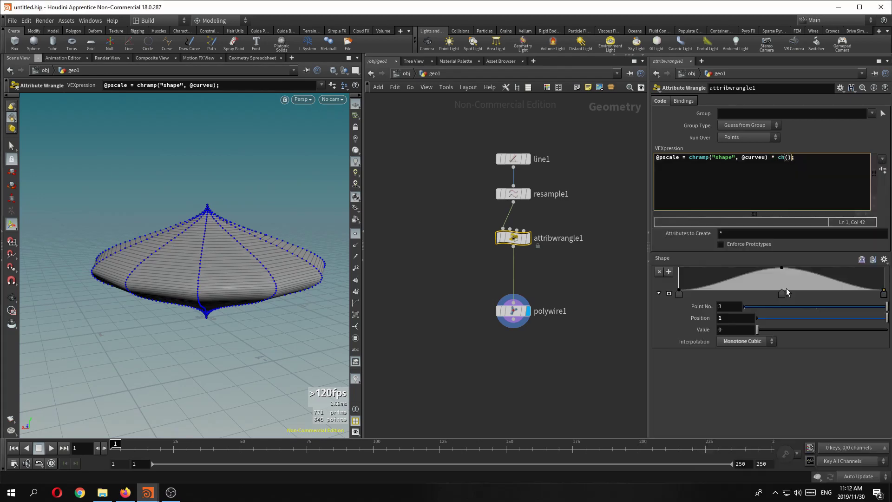
type("\"M\"")
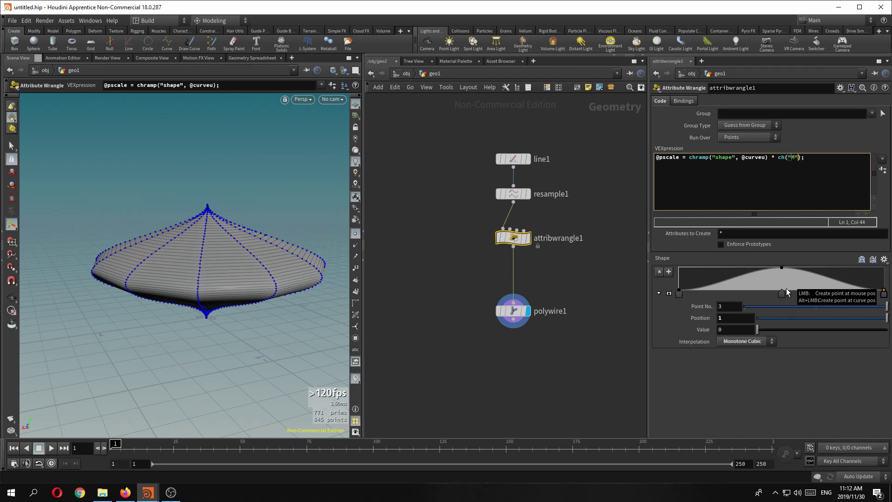
left_click(881, 171)
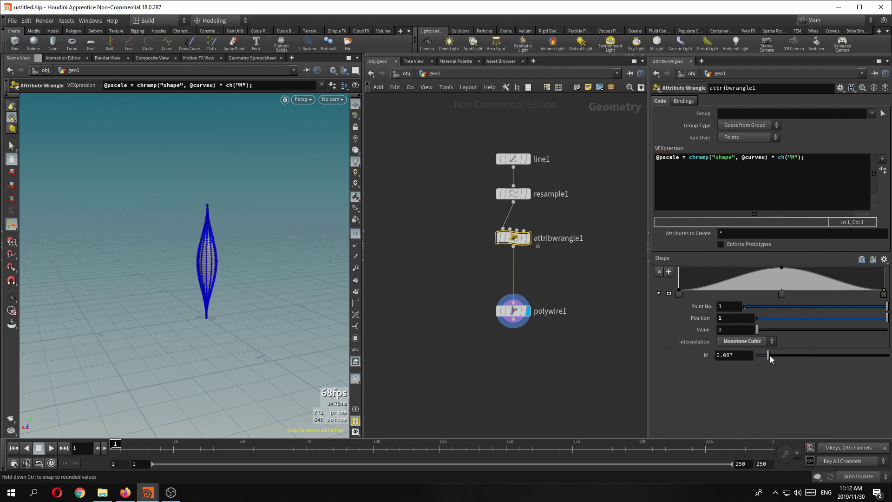
Adjust M from 0.224 down to 0.122 for a slender spindle.
mouse_move(772, 355)
left_mouse_down()
mouse_move(796, 353)
mouse_move(785, 355)
left_mouse_up()
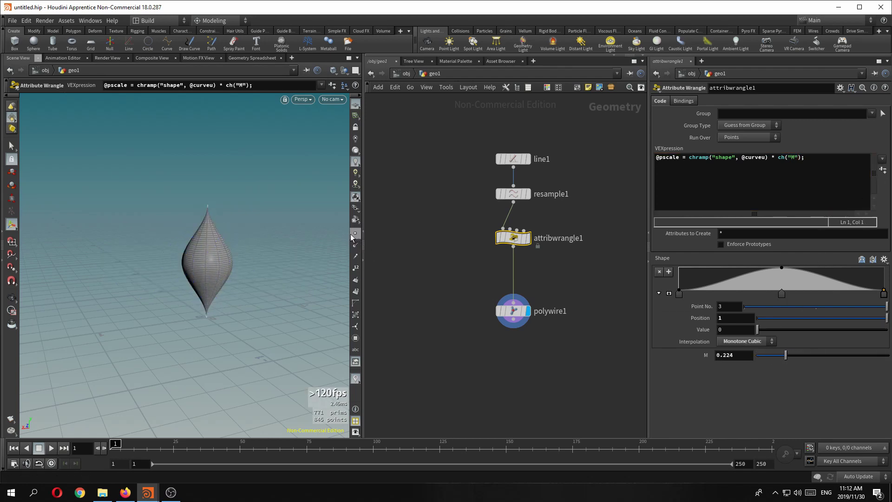
key("Escape")
scroll(215, 220, "up", 6)
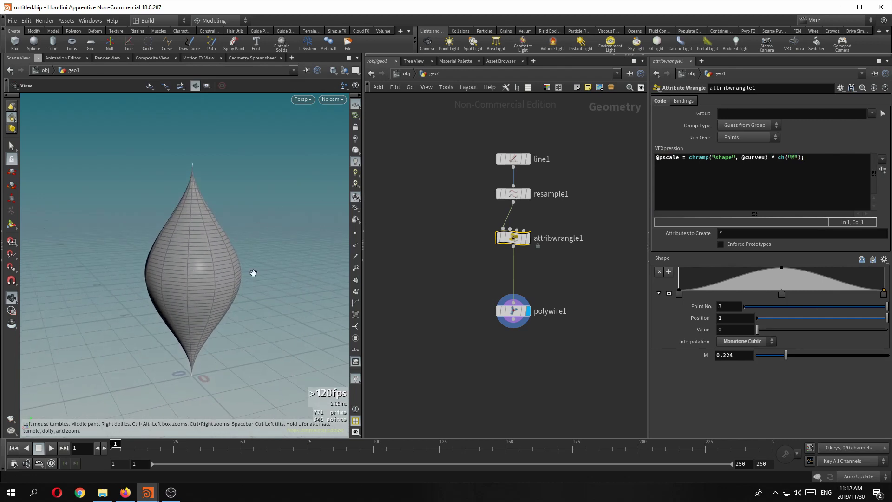
mouse_move(785, 355)
left_mouse_down()
mouse_move(763, 354)
mouse_move(798, 353)
mouse_move(782, 354)
left_mouse_up()
left_click_drag(175, 207, 239, 243)
mouse_move(285, 225)
left_mouse_down()
mouse_move(237, 222)
mouse_move(284, 228)
left_mouse_up()
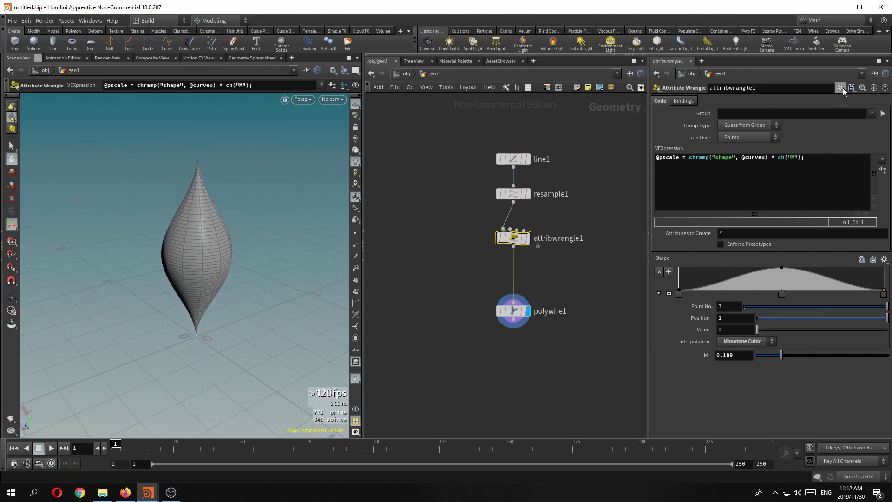
left_click(841, 88)
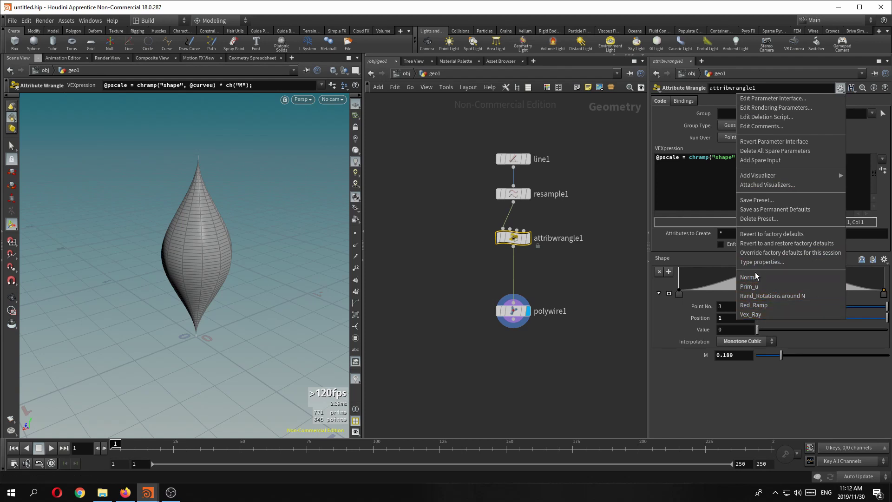
left_click(738, 388)
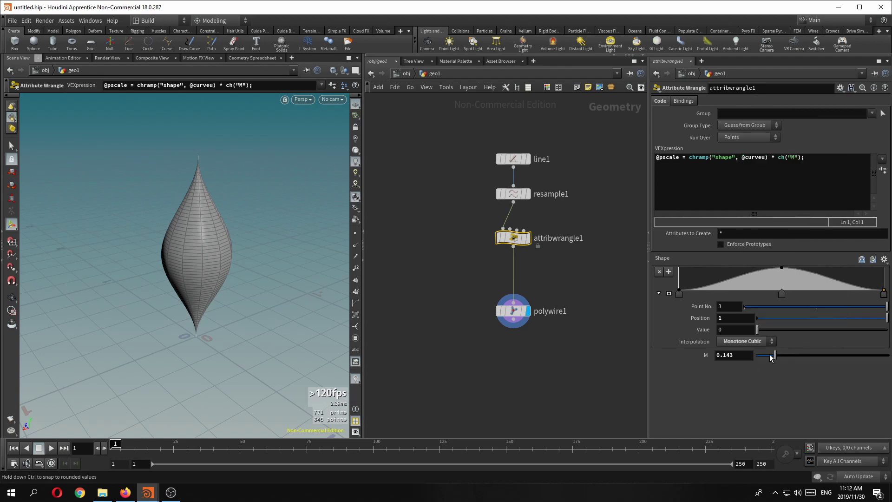
mouse_move(766, 358)
left_mouse_down()
mouse_move(784, 350)
mouse_move(771, 351)
left_mouse_up()
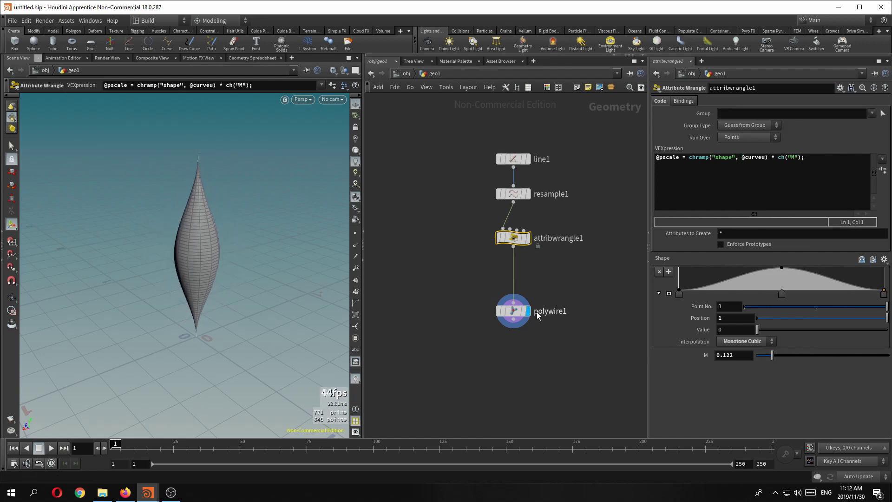
Rearrange the nodes: polywire1 and attribwrangle1 right, line1 and resample1 up.
left_click_drag(523, 311, 614, 304)
left_click_drag(519, 240, 611, 266)
left_click_drag(547, 137, 518, 170)
Add a Sweep node wired from resample1 and make sweep1 the displayed node.
left_click(518, 177)
key("Escape")
left_click(480, 219)
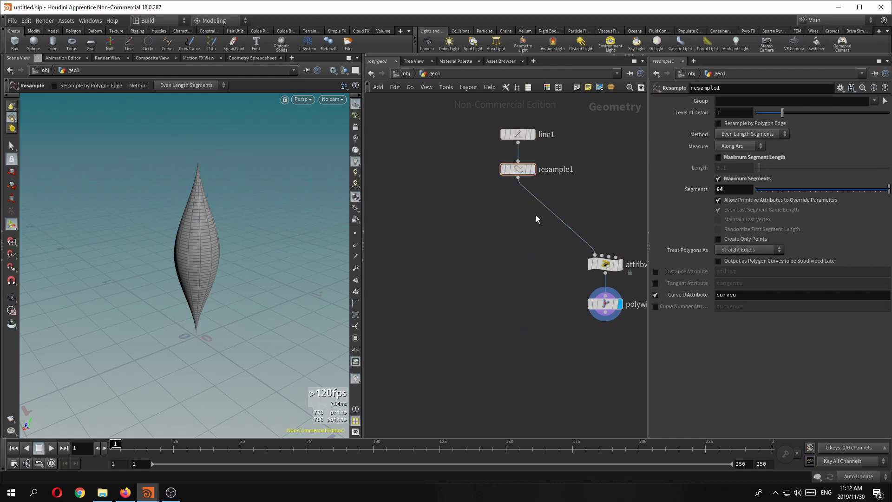
left_click(518, 178)
key("Tab")
type("swe")
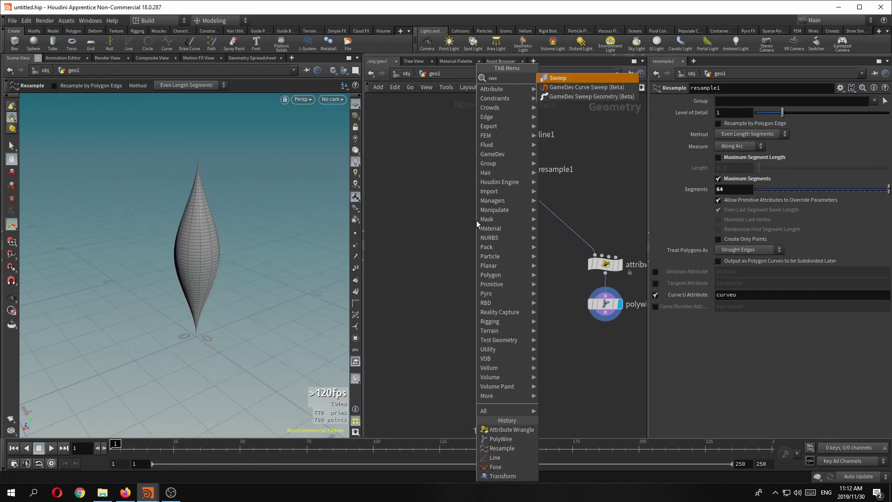
left_click(575, 78)
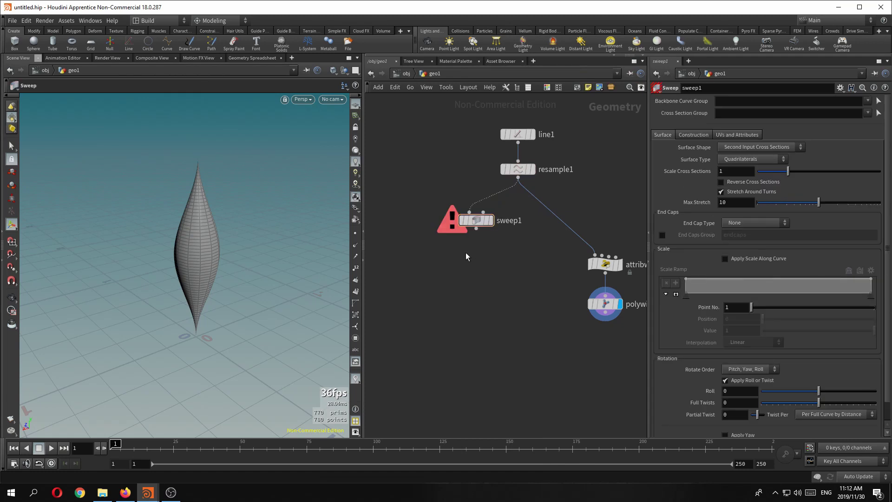
left_click_drag(478, 222, 467, 254)
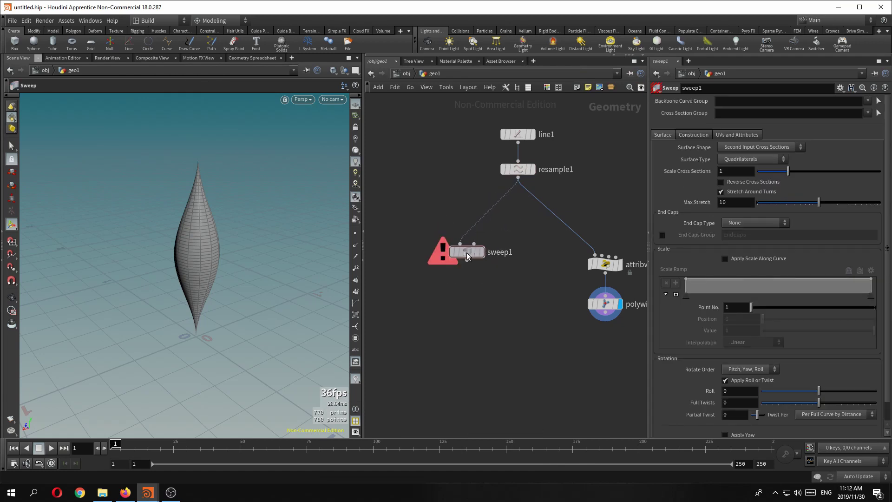
mouse_move(481, 254)
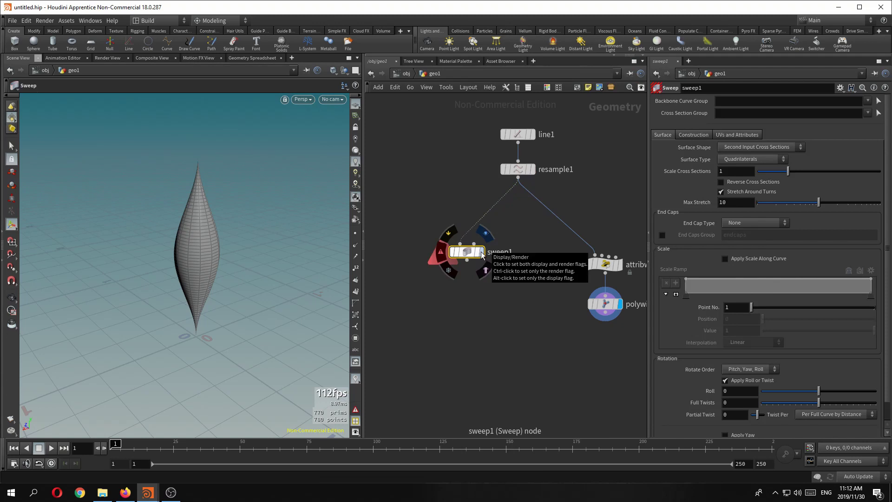
left_click(481, 255)
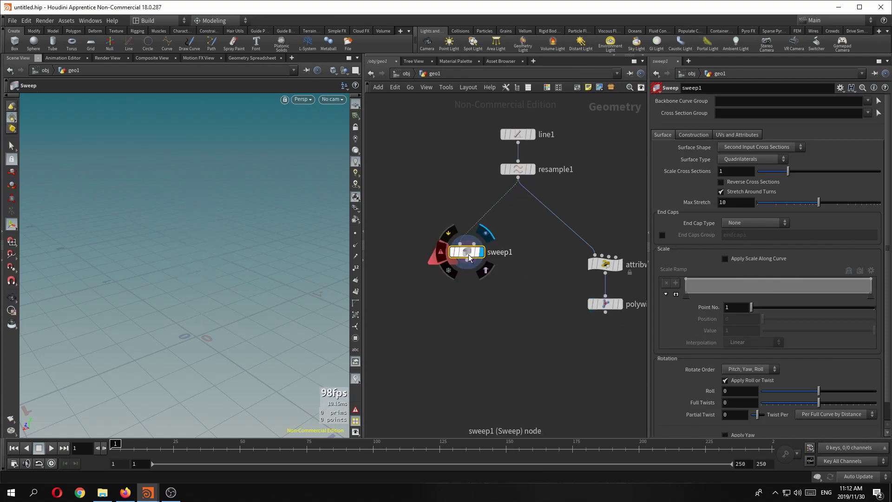
left_click_drag(468, 255, 476, 247)
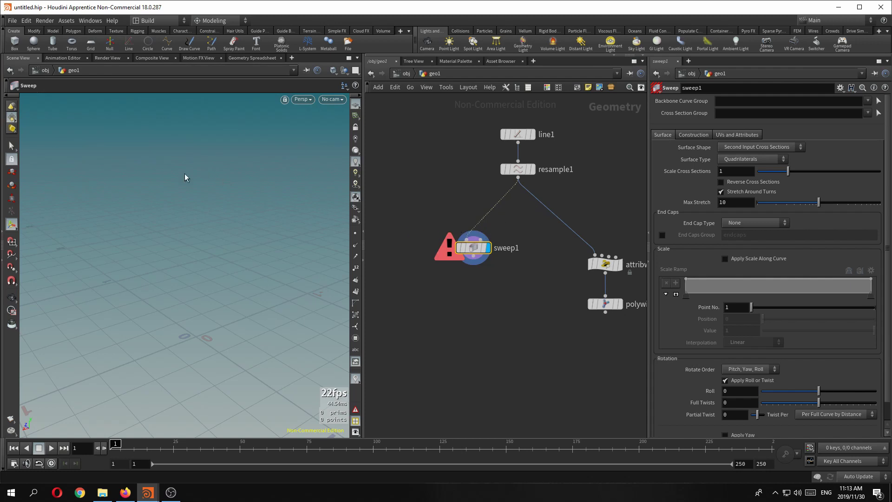
left_click_drag(474, 249, 473, 259)
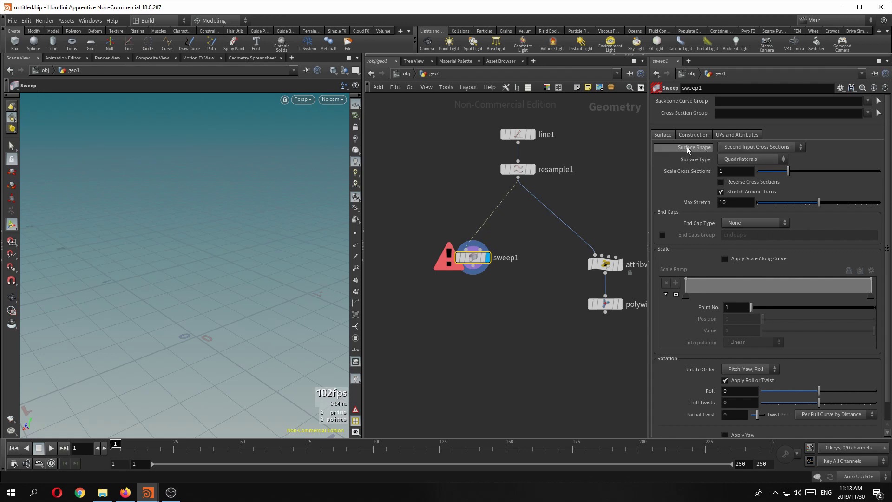
Try Square Tube and Ribbon surface shapes, then settle on Round Tube.
left_click(749, 146)
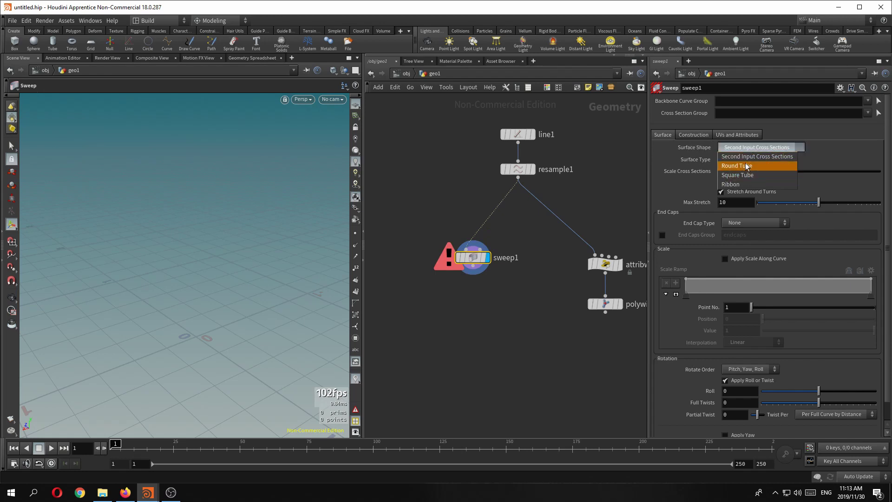
left_click(750, 161)
left_click(750, 148)
left_click(748, 161)
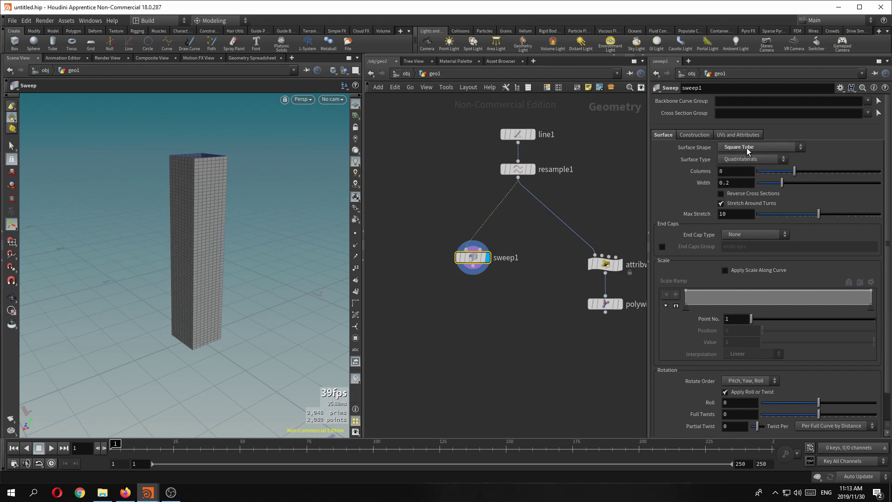
left_click(746, 147)
left_click(742, 187)
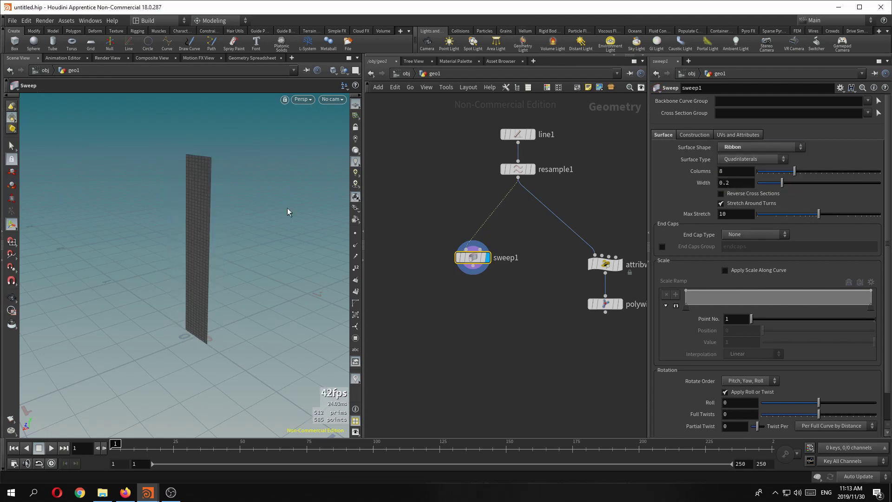
left_click(739, 147)
left_click(746, 161)
key("Escape")
left_click_drag(141, 232, 255, 267)
key("Return")
Enable Compute UVs in sweep1's UVs and Attributes settings.
left_click_drag(472, 257, 445, 274)
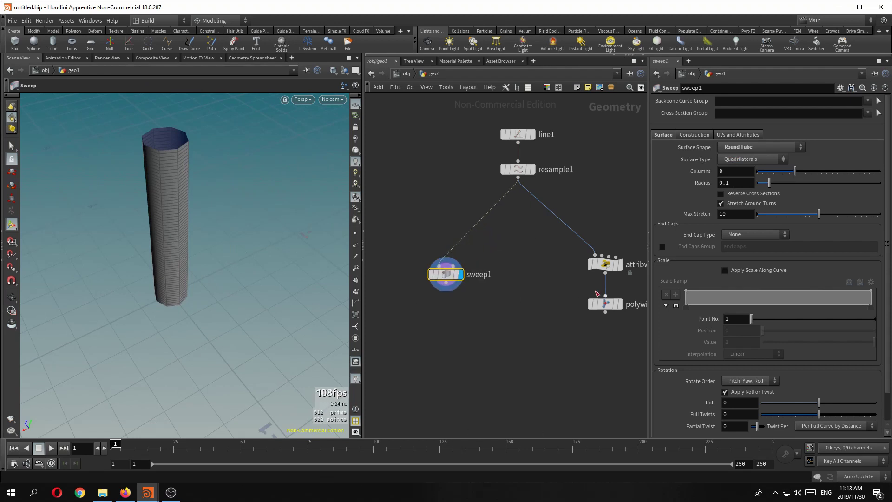
left_click_drag(603, 264, 604, 237)
middle_click_drag(556, 289, 549, 269)
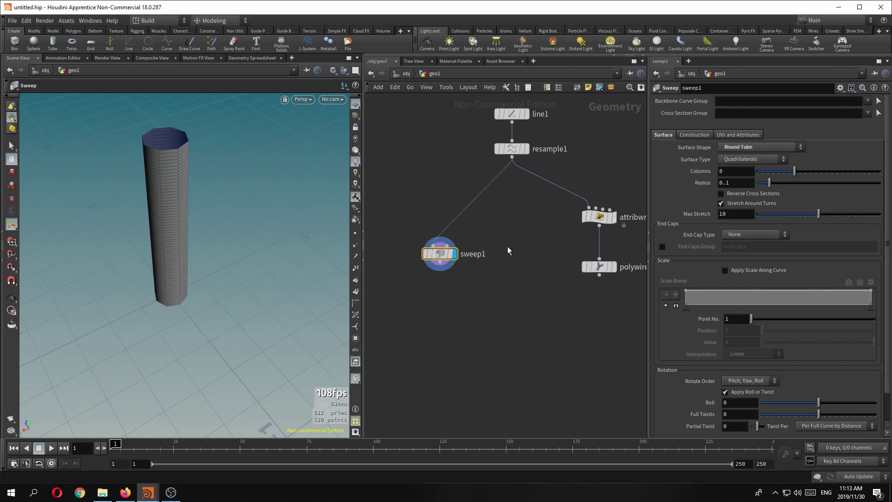
left_click(738, 135)
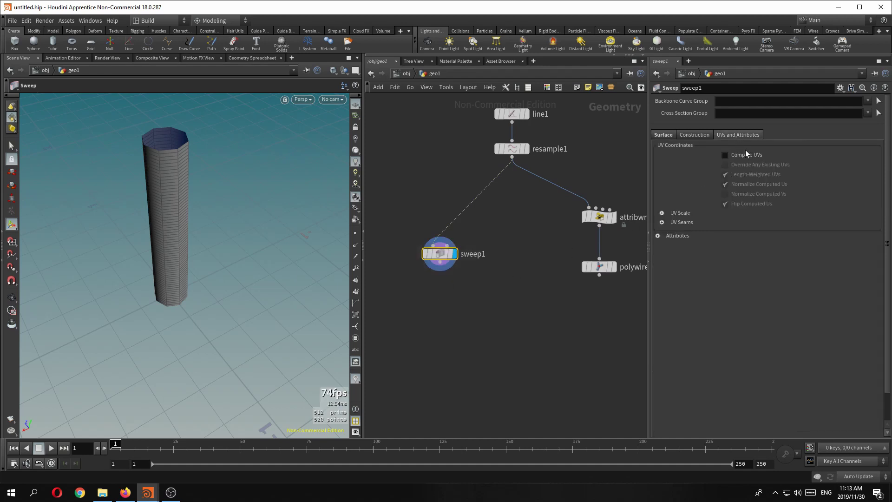
left_click(745, 154)
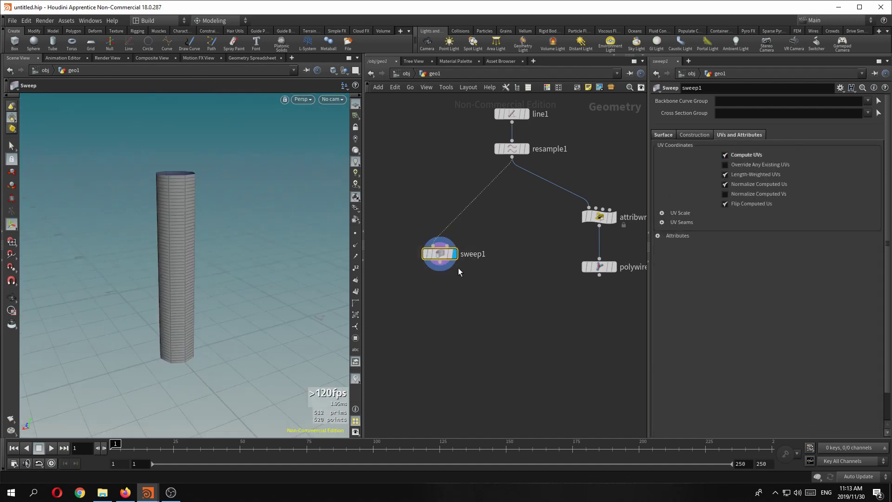
Add a UV Quick Shade after sweep1 to show the uvgrid_grey.pic checker, then reselect sweep1.
left_click(442, 263)
left_click(447, 305)
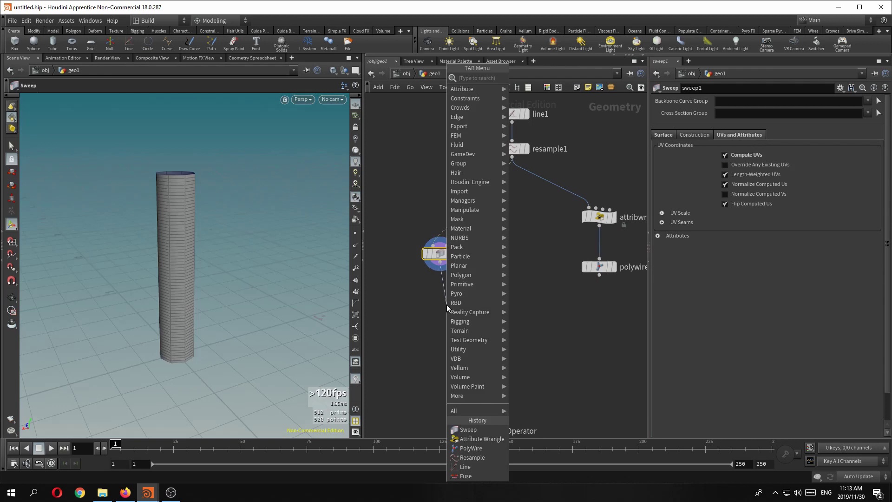
type("uvq")
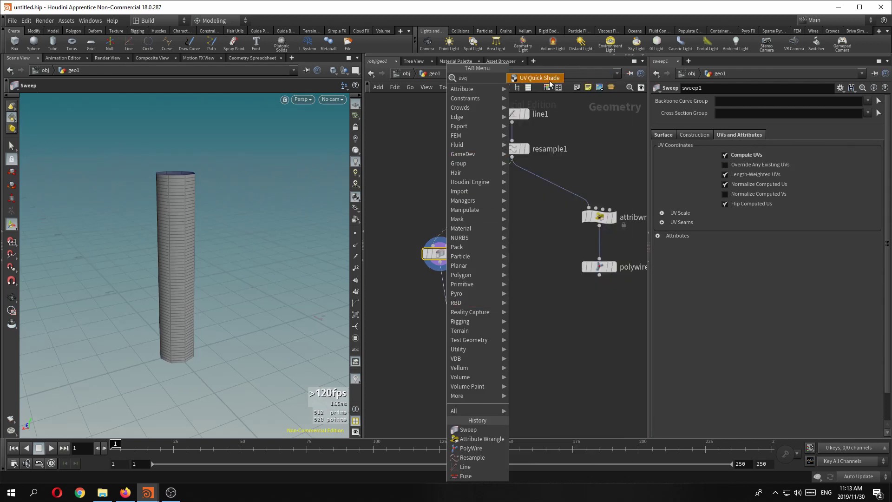
left_click(548, 81)
left_click(436, 299)
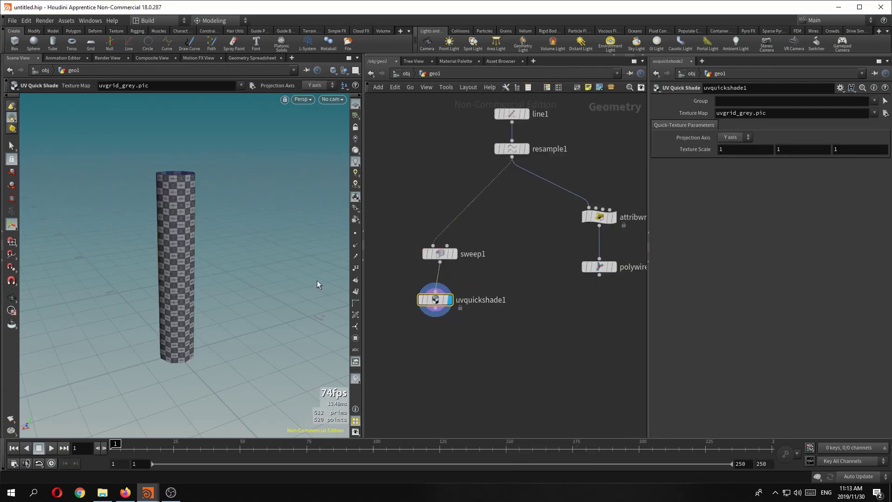
key("Escape")
left_click_drag(237, 252, 157, 211)
mouse_move(213, 224)
left_mouse_down()
mouse_move(181, 204)
mouse_move(217, 201)
mouse_move(195, 225)
mouse_move(212, 232)
mouse_move(218, 249)
mouse_move(217, 221)
left_mouse_up()
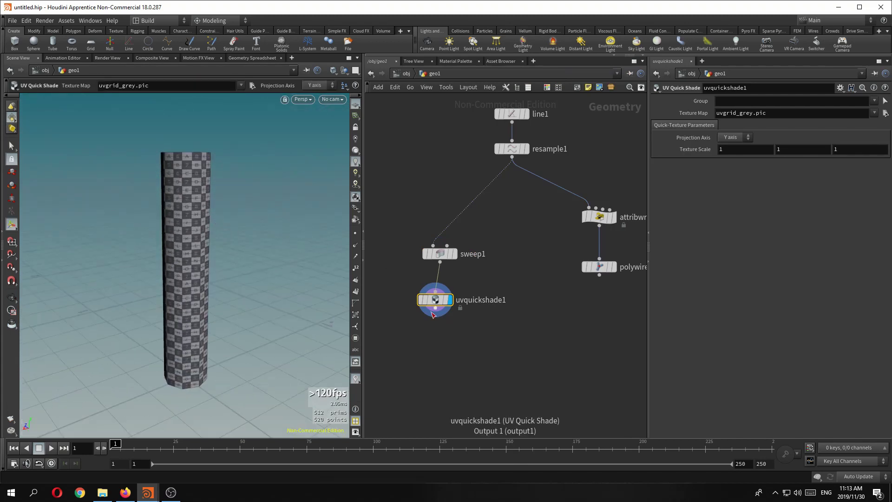
left_click_drag(431, 301, 437, 344)
left_click_drag(389, 239, 485, 284)
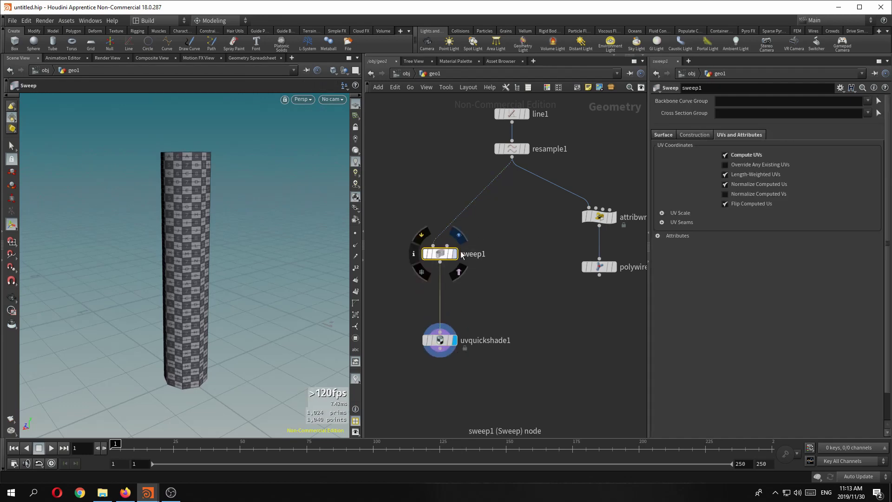
Enable Apply Scale Along Curve and apply the hill-shaped scale ramp preset.
left_click(662, 136)
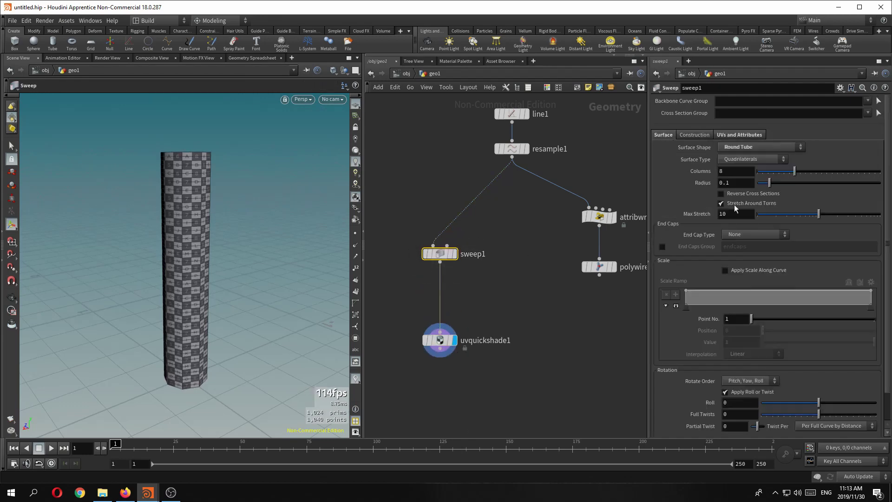
scroll(698, 222, "down", 2)
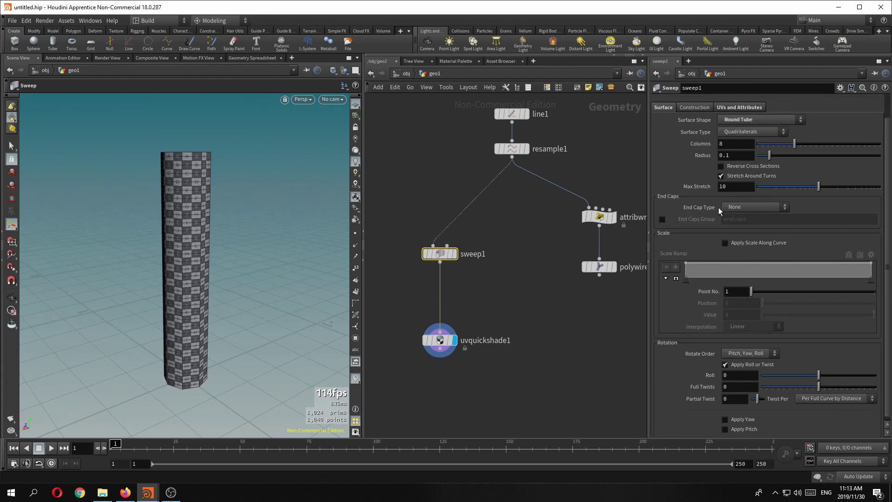
left_click(748, 243)
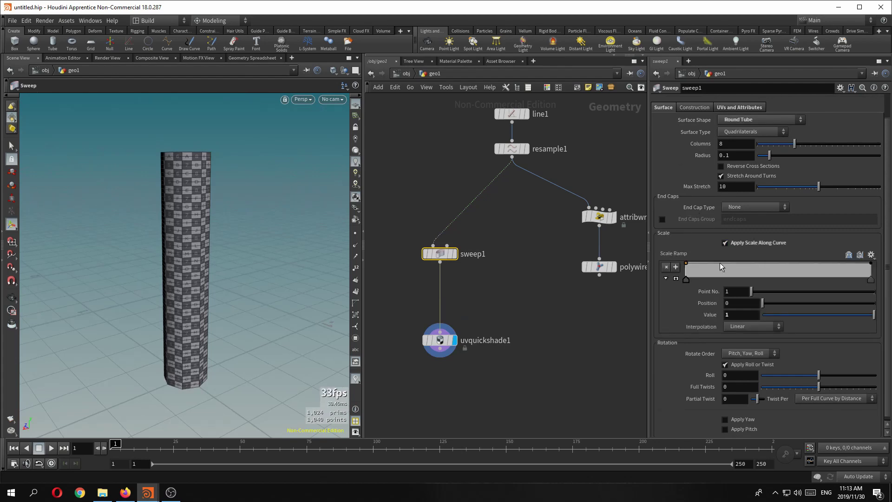
left_click(871, 255)
left_click(860, 247)
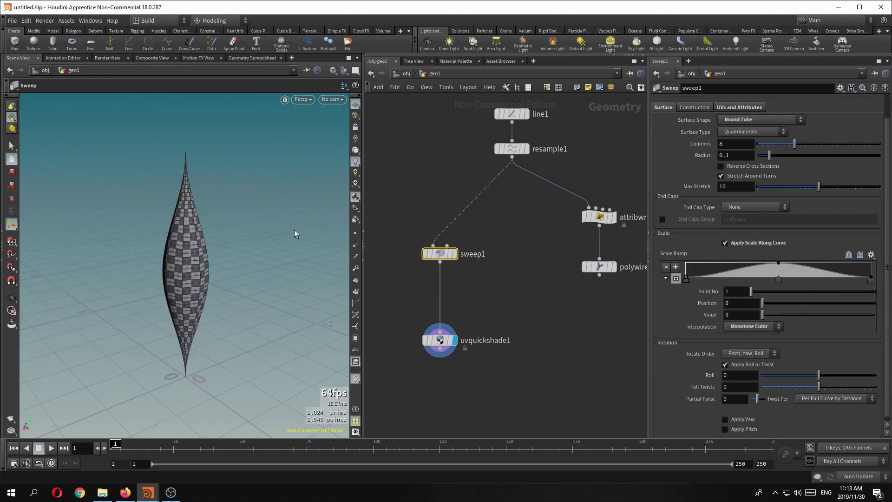
key("Escape")
left_click_drag(212, 261, 212, 274)
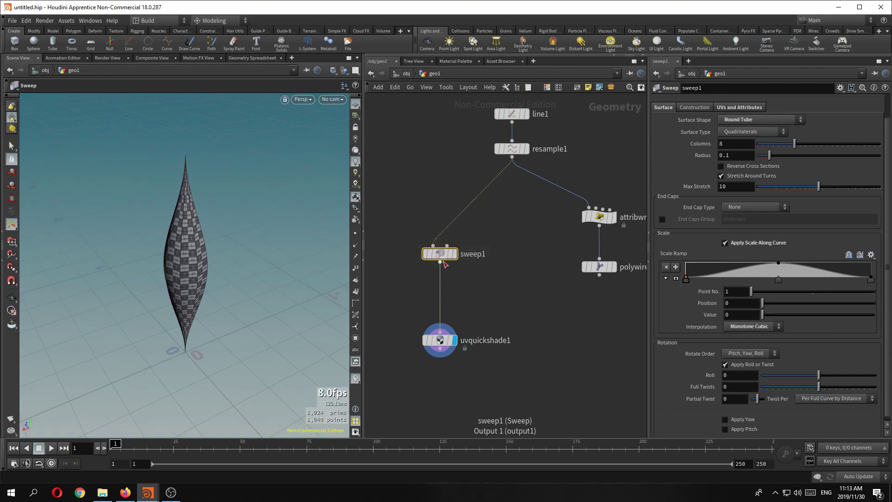
Set the sweep's Surface Shape to Square Tube.
left_click(750, 122)
left_click(749, 122)
left_click(749, 122)
left_click(737, 147)
left_click_drag(236, 236, 230, 238)
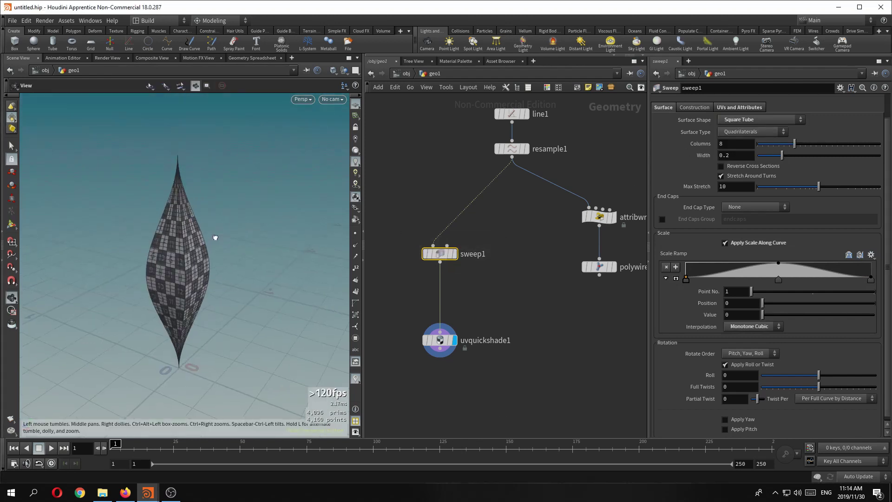
Try moving a scale ramp key and adding roll, undoing both changes.
left_click_drag(778, 279, 803, 280)
key("ctrl+z")
key("ctrl+z")
key("ctrl+z")
left_click_drag(250, 301, 200, 247)
scroll(730, 298, "down", 1)
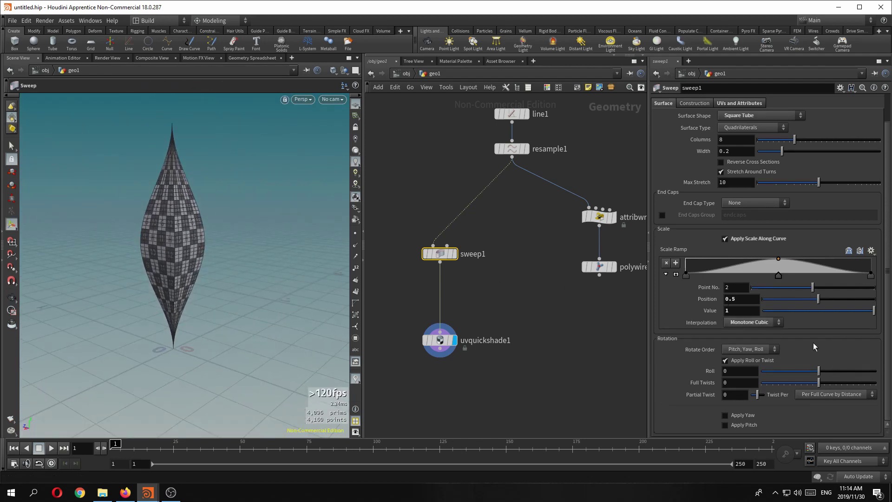
left_click_drag(818, 366, 757, 398)
key("ctrl+z")
Search for curve and circle nodes, cancelling both searches without adding anything.
left_click(514, 253)
key("Tab")
type("curve")
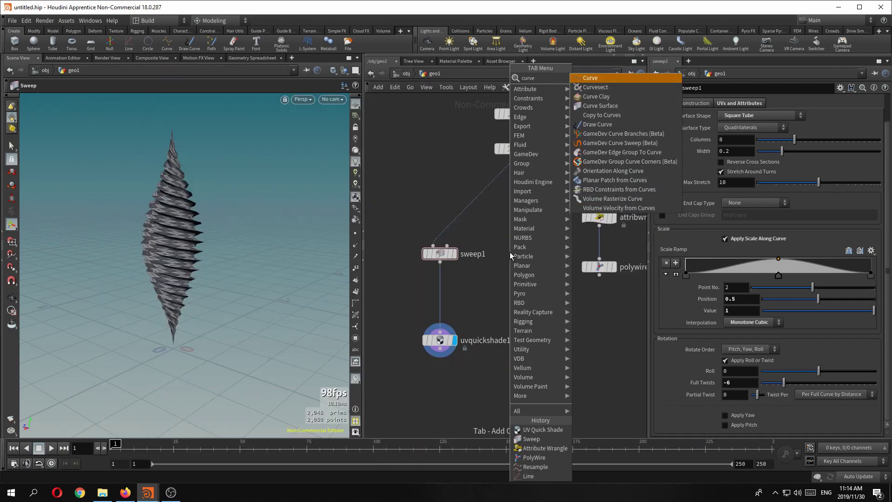
key("Escape")
key("Tab")
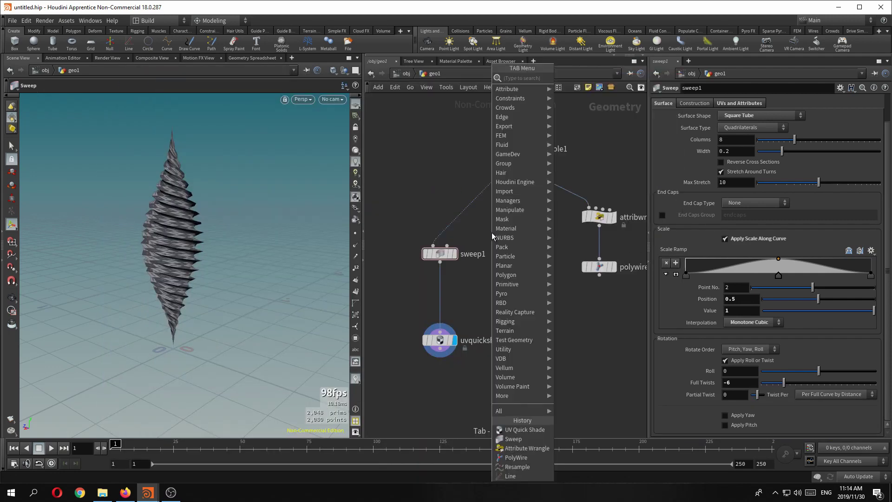
type("cir")
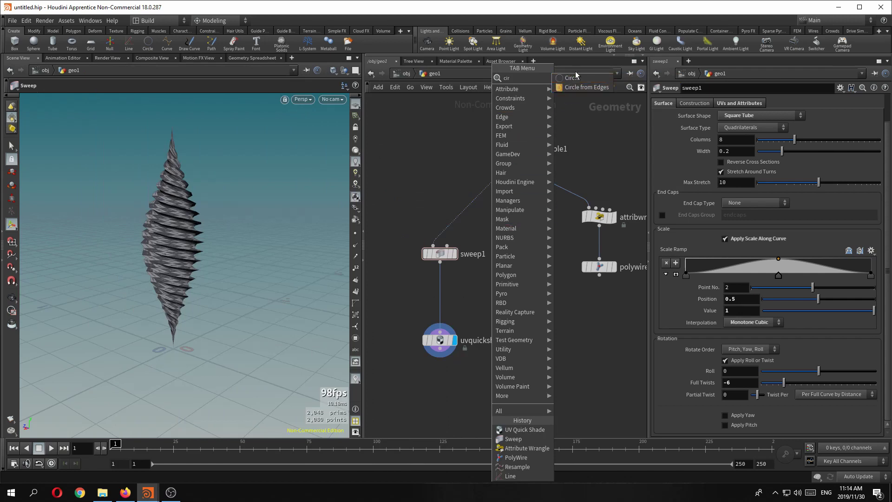
key("Escape")
Switch the sweep's Surface Shape to Round Tube, then to Ribbon.
left_click(748, 121)
left_click(739, 140)
left_click(741, 116)
left_click(738, 139)
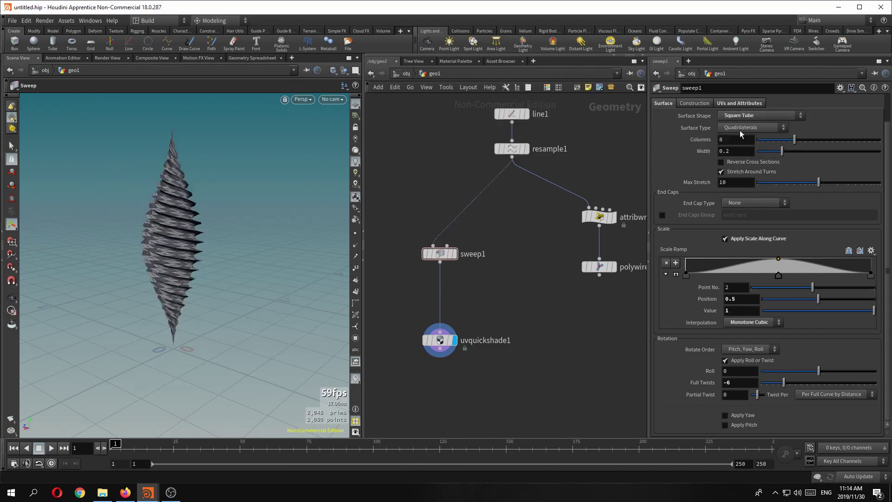
left_click(739, 117)
left_click(740, 144)
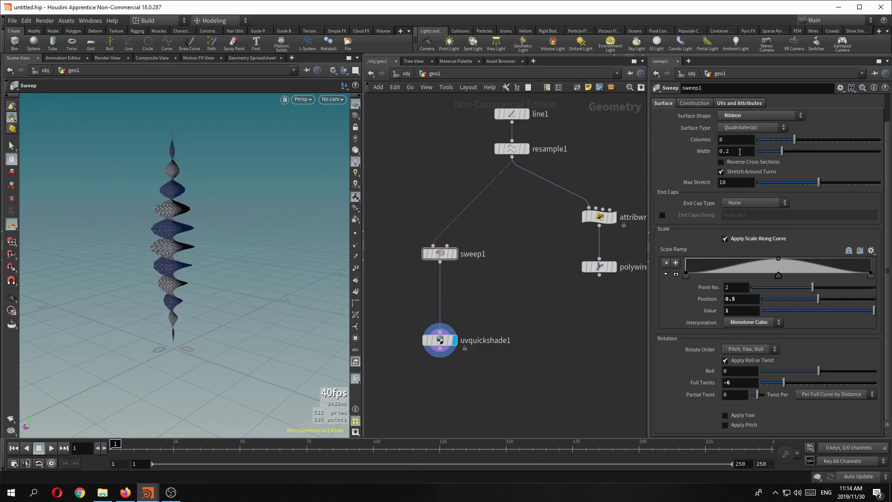
left_click(745, 117)
Set Surface Shape to Second Input Cross Sections and add a circle1 node.
left_click(743, 120)
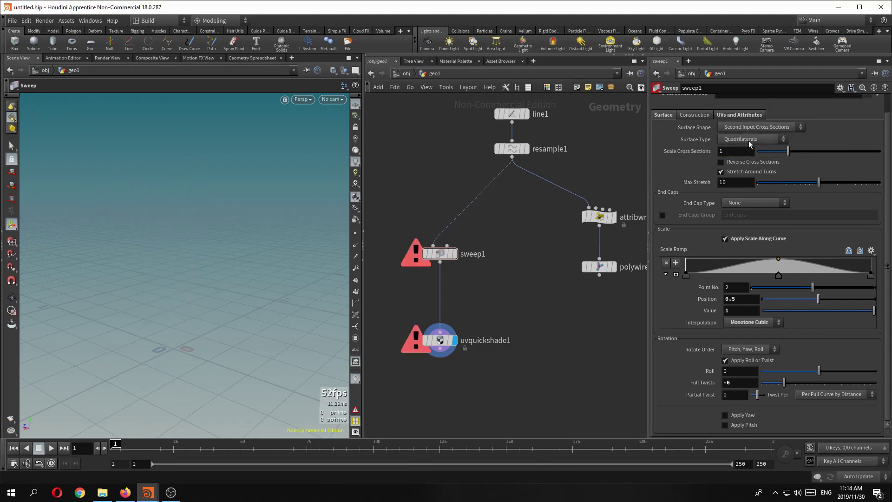
key("Tab")
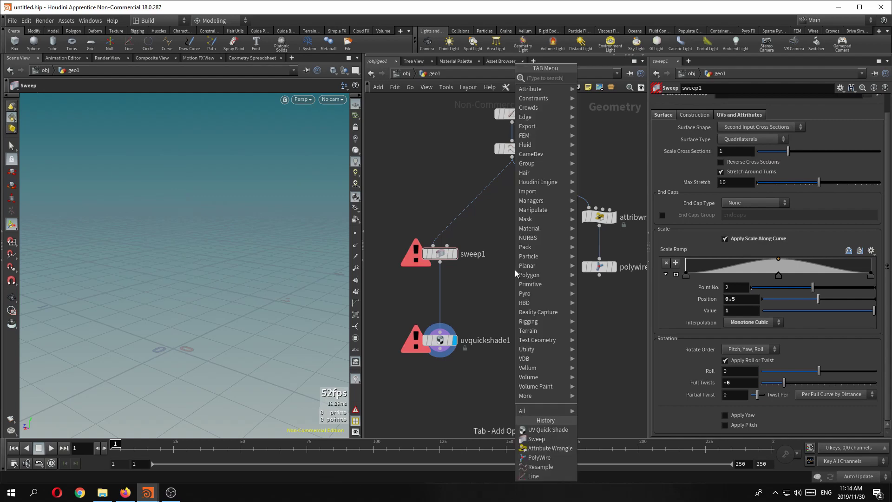
type("cir")
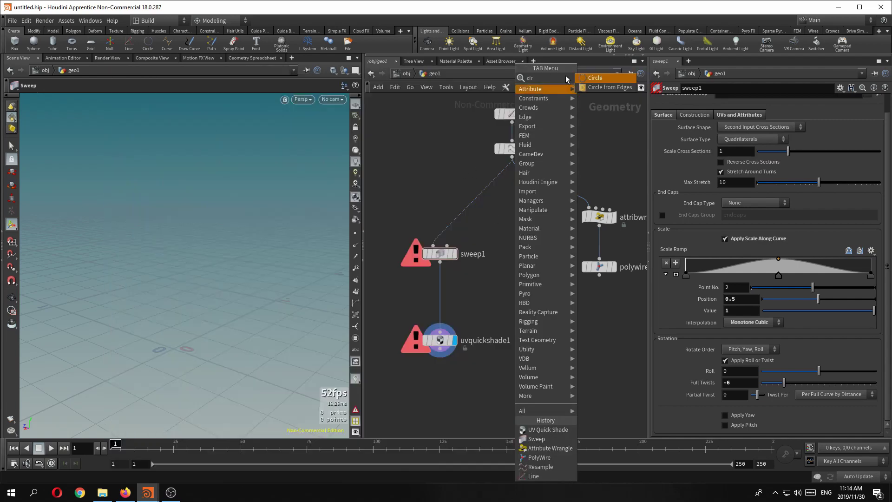
left_click(595, 78)
left_click(534, 244)
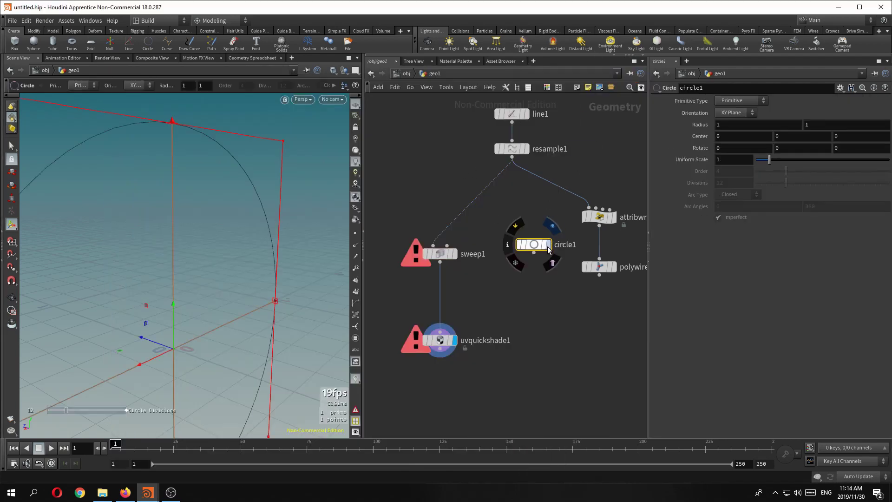
key("h")
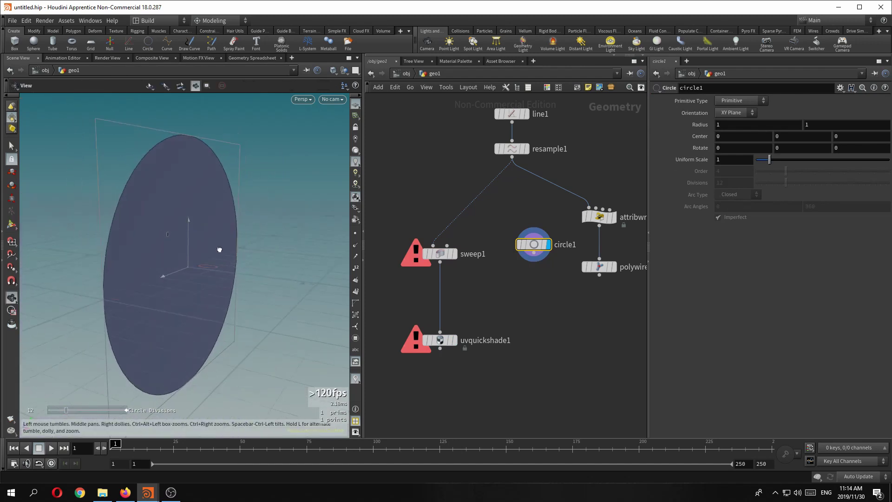
Make circle1 a Polygon primitive with 24 divisions.
left_click(742, 99)
left_click(739, 122)
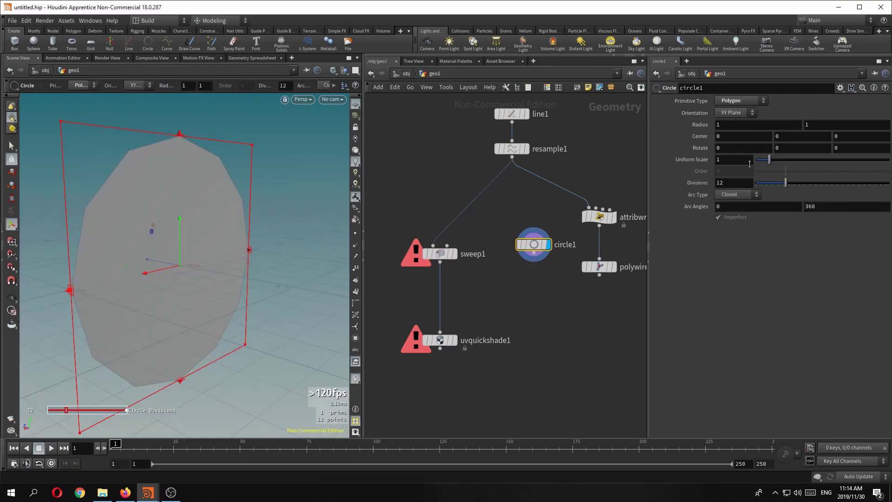
left_click(733, 186)
type("24")
key("Return")
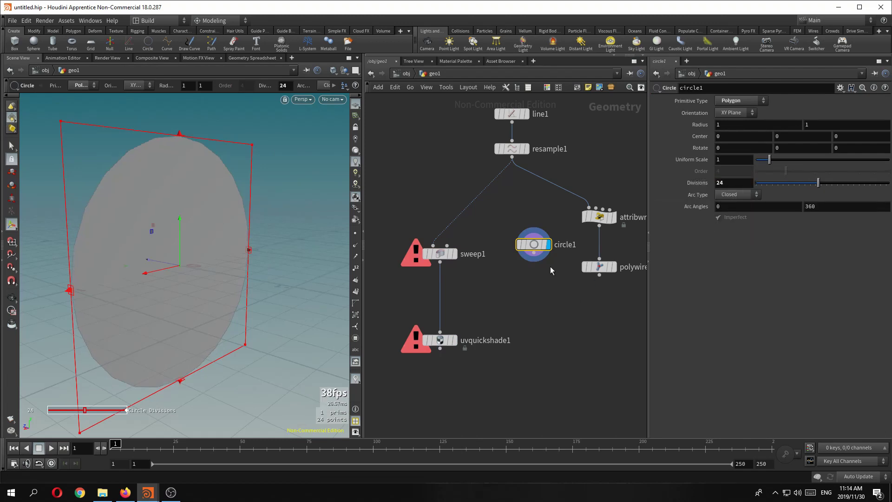
Add a Group Create node below circle1, then delete it.
key("Tab")
type("grou")
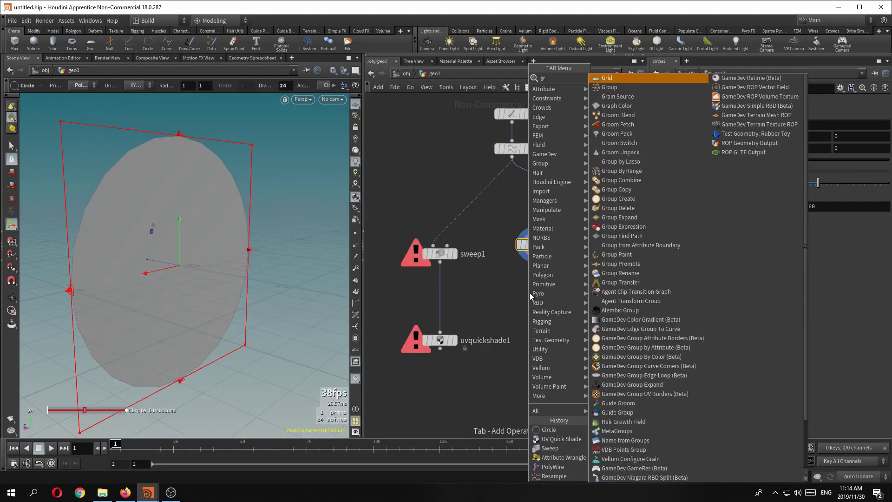
left_click(615, 77)
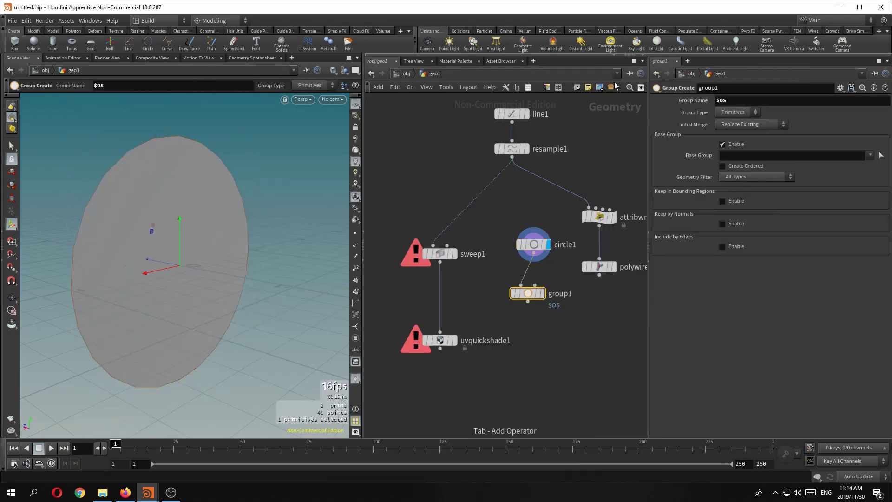
left_click_drag(546, 275, 500, 315)
key("Delete")
Add a Group by Range node under circle1 with Group Type set to Points.
left_click(533, 255)
key("Tab")
type("gr")
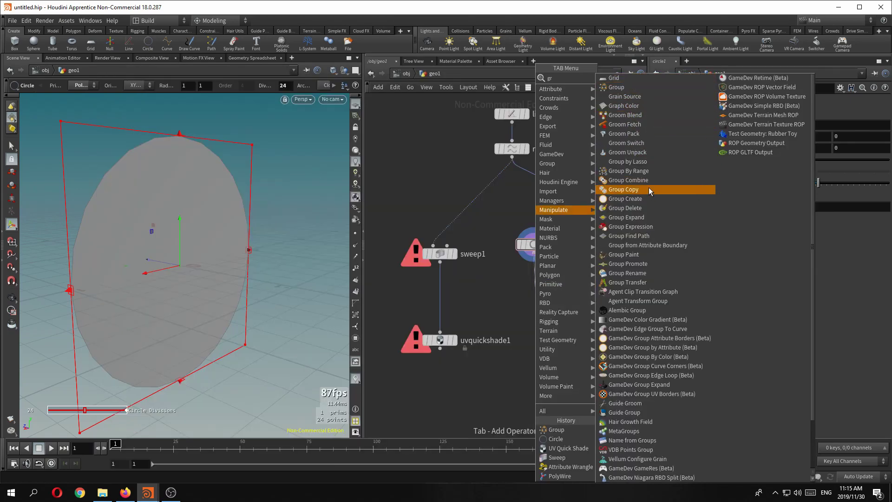
left_click(643, 175)
left_click(535, 287)
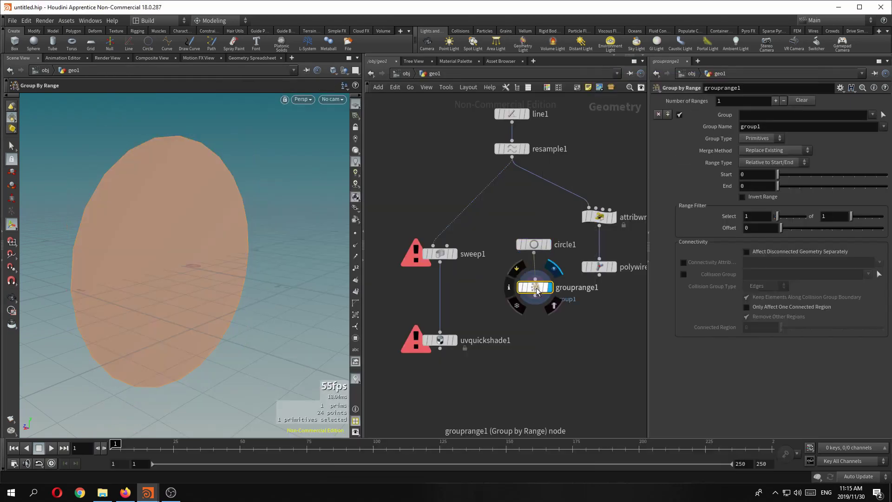
left_click_drag(168, 208, 149, 210)
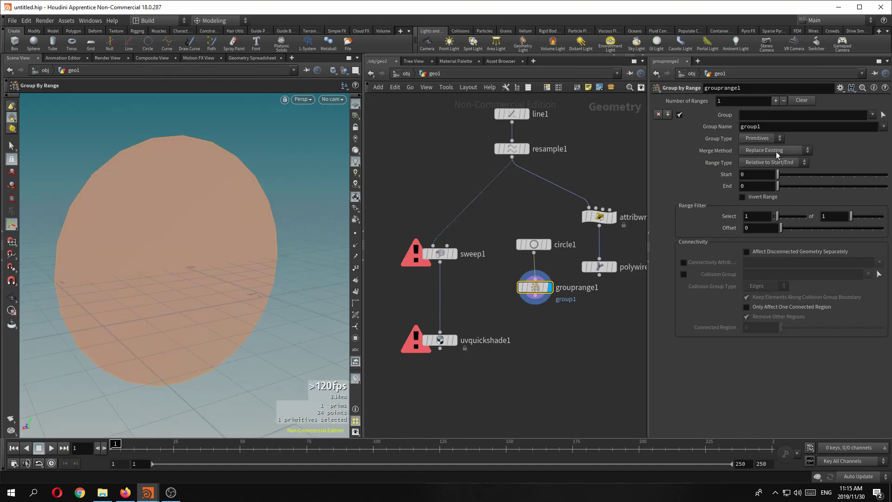
left_click(751, 148)
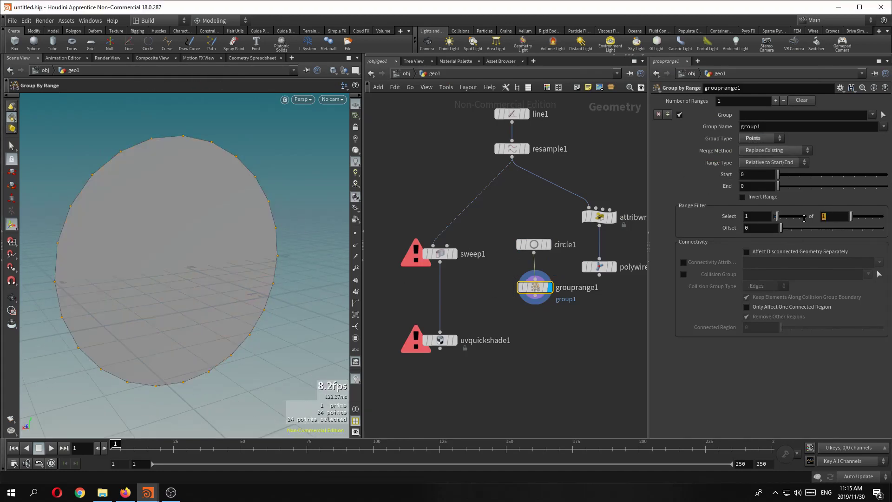
left_click_drag(224, 188, 185, 165)
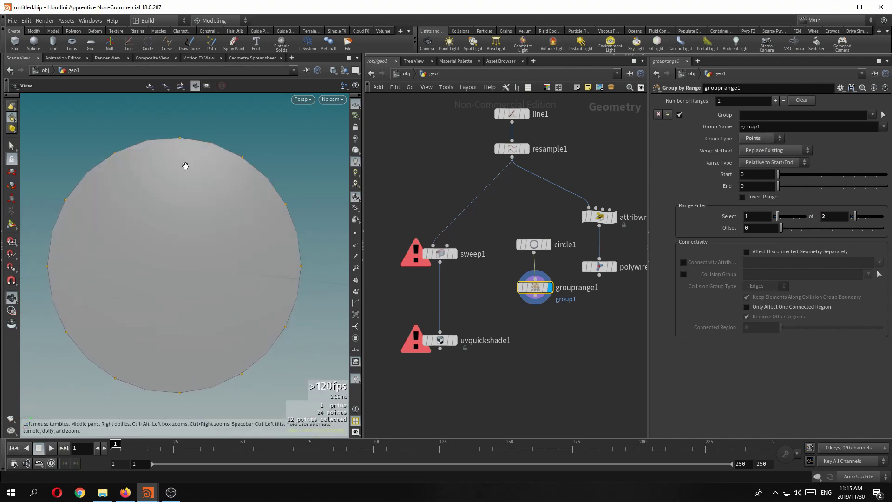
Add a transform node below the group, scaling group1 points uniformly to 0.59.
key("Tab")
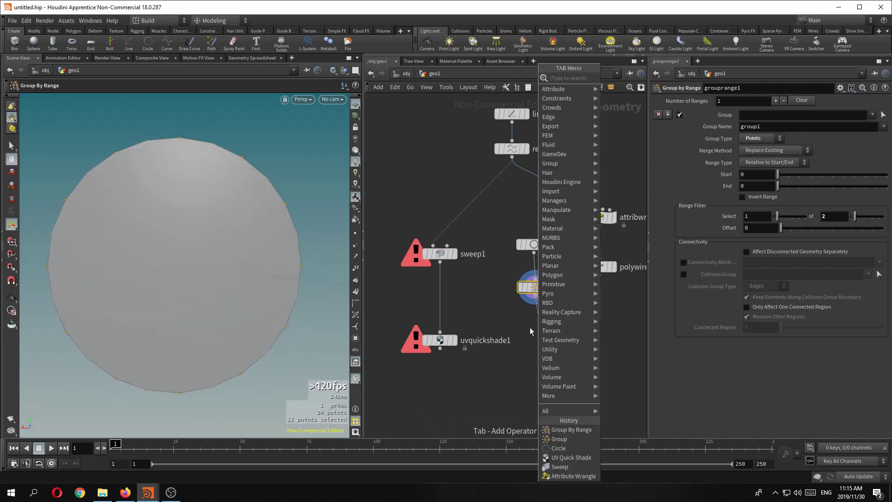
key("Escape")
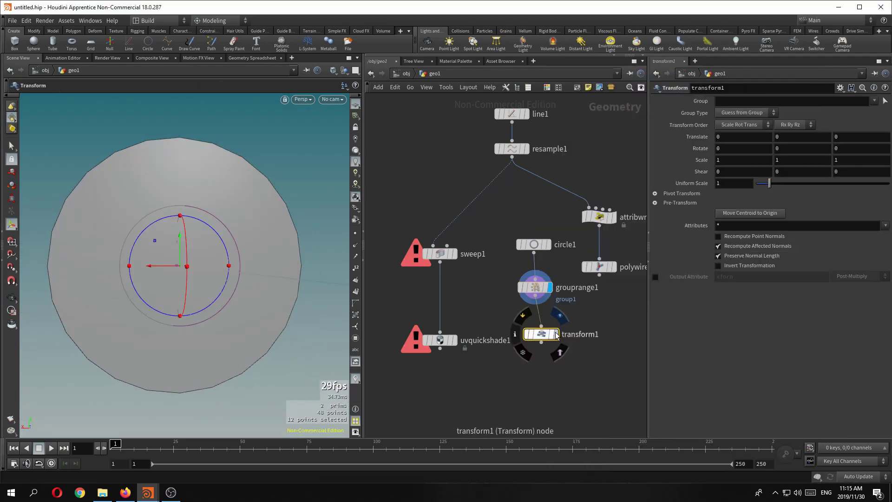
left_click(541, 333)
left_click(873, 102)
key("Escape")
left_click_drag(769, 183, 763, 184)
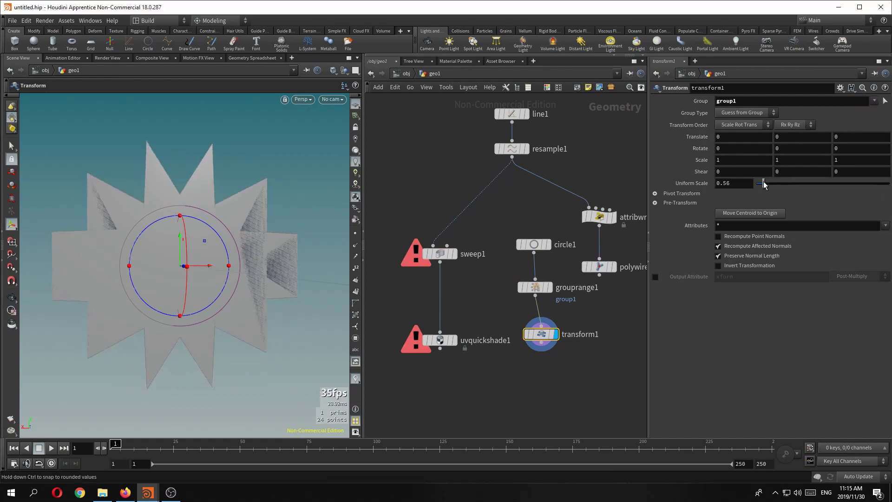
middle_click_drag(539, 358, 523, 351)
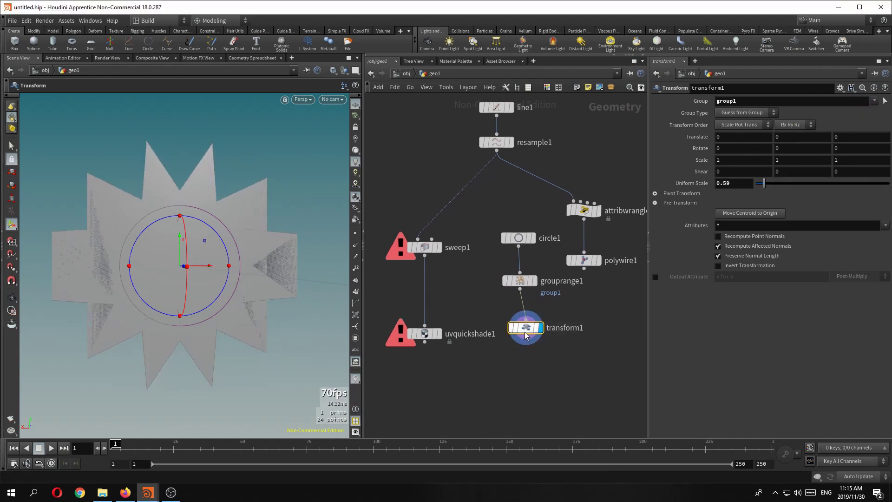
Insert a fuse node on the wire between circle1 and grouprange1.
key("Tab")
type("fuse")
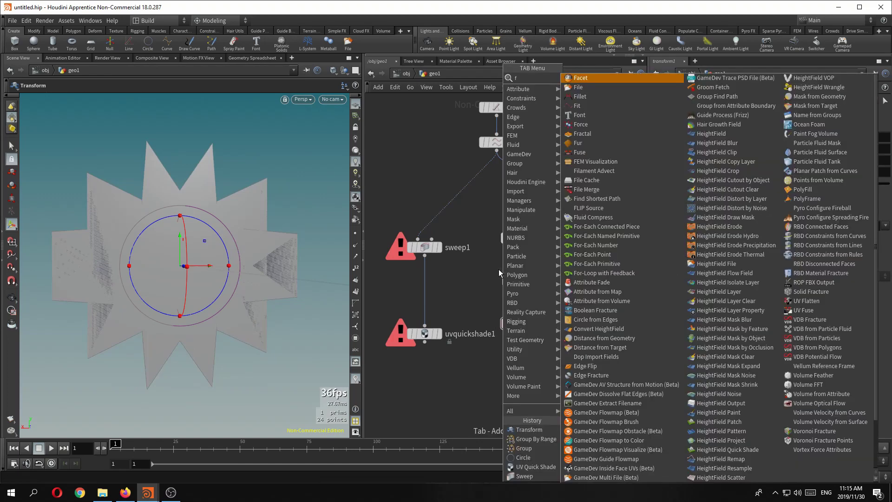
left_click(581, 80)
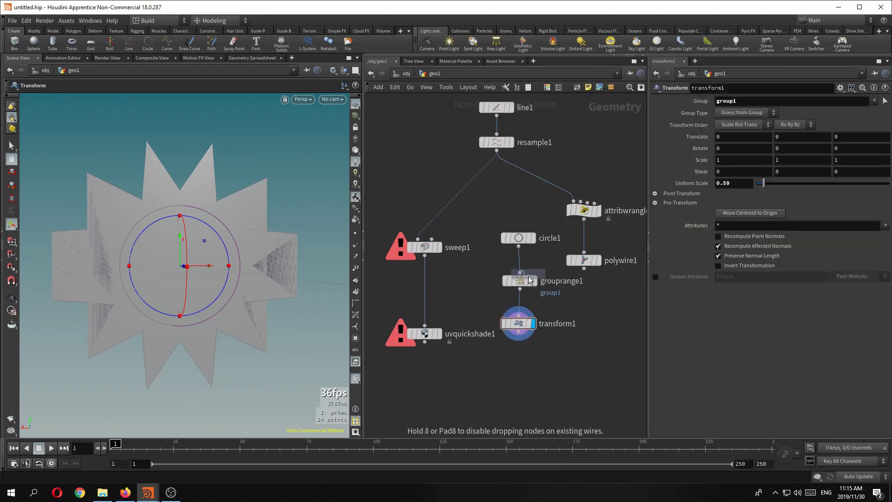
left_click(519, 273)
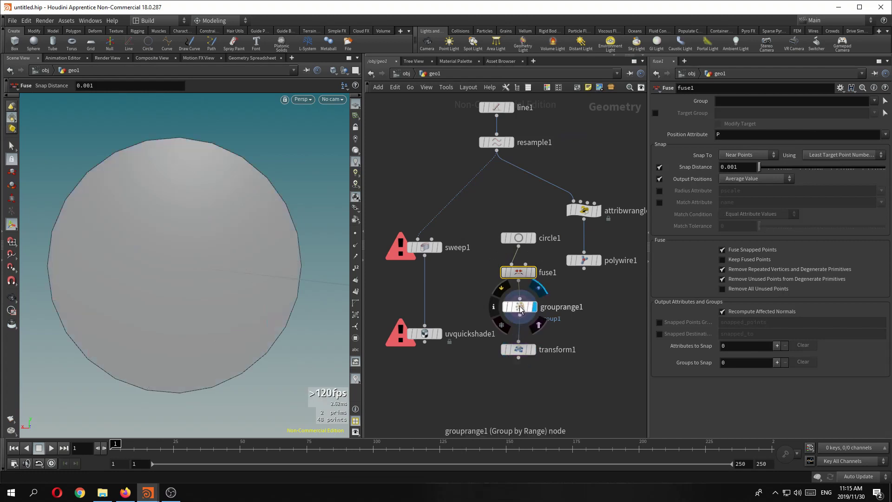
left_click(519, 306)
left_click(519, 353)
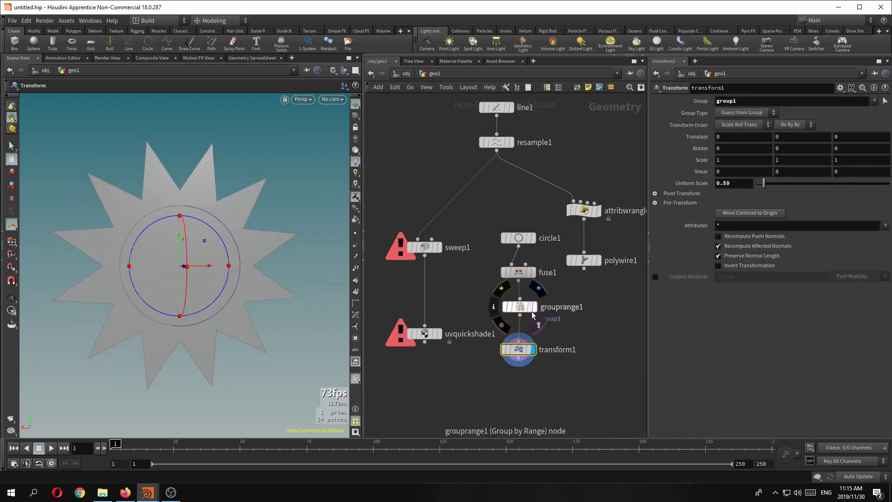
key("Escape")
left_click_drag(180, 212, 139, 223)
key("Return")
Wire transform1's star into sweep1's second input.
mouse_move(512, 326)
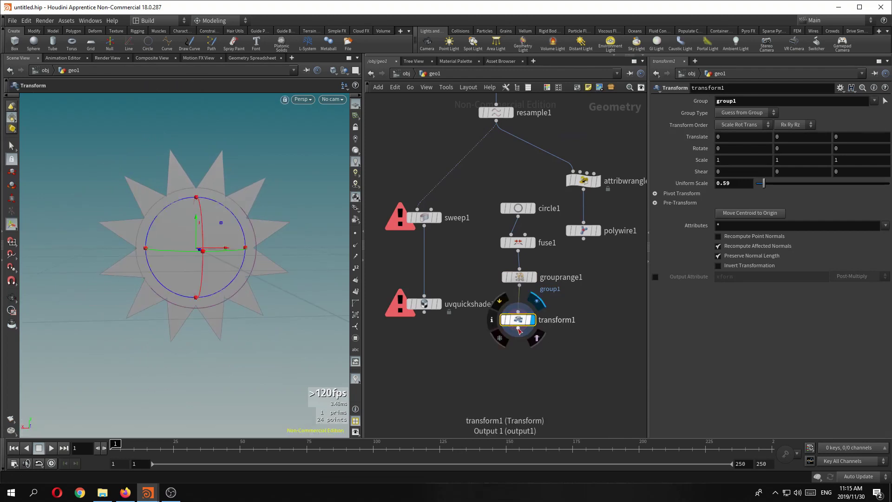
left_click_drag(516, 329, 424, 217)
left_click(438, 304)
left_click(424, 303)
left_click_drag(202, 193, 227, 195)
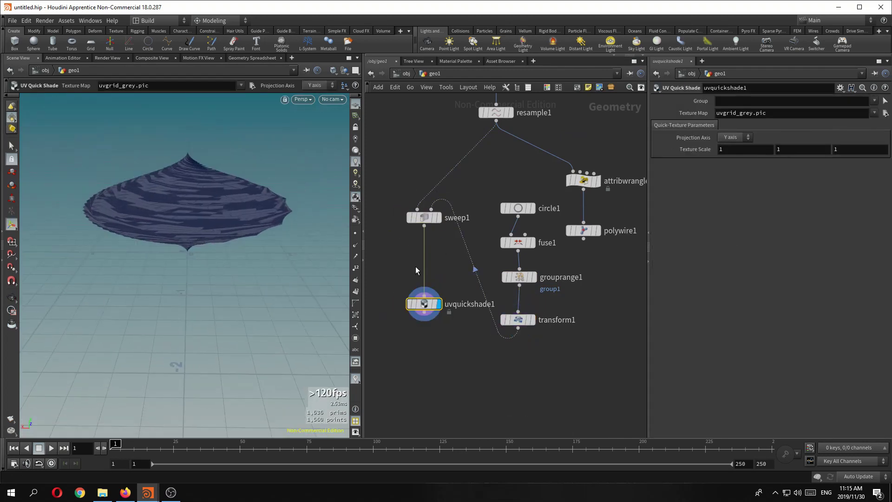
Reset Full Twists to 0, enable Apply Scale Along Curve, and set Scale Cross Sections to 0.24.
left_click(424, 217)
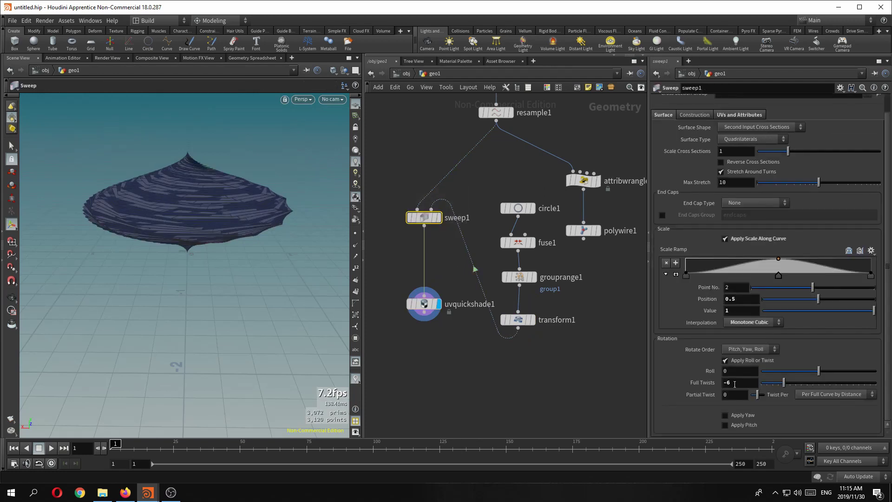
middle_click(708, 382, "ctrl")
key("Escape")
left_click_drag(253, 254, 245, 236)
key("Return")
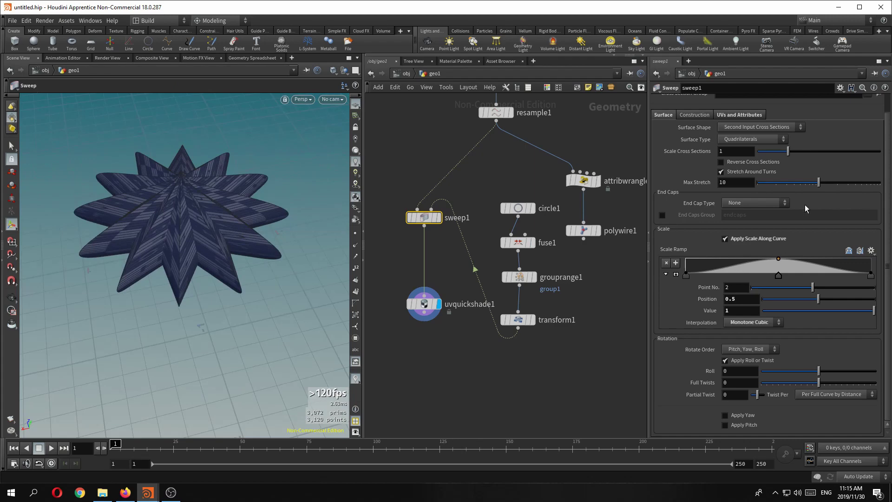
left_click(725, 238)
scroll(737, 198, "up", 1)
left_click_drag(788, 171, 768, 186)
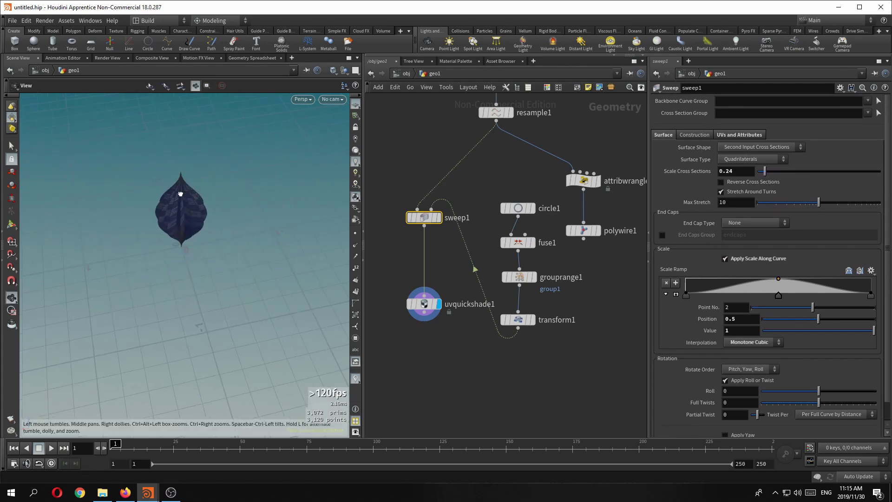
left_click_drag(275, 195, 275, 153, "alt")
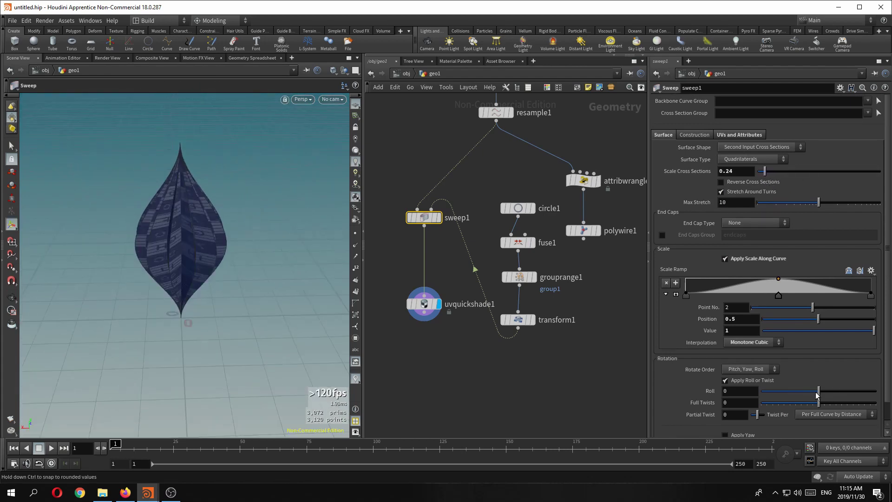
Set Partial Twist to 180, after trying and undoing a roll change.
left_click_drag(821, 394, 854, 398)
key("ctrl+z")
left_click_drag(758, 417, 769, 416)
key("Escape")
left_click_drag(320, 258, 190, 219)
Rearrange uvquickshade1 and sweep1 in the network for a tidier layout.
left_click_drag(422, 305, 410, 266)
middle_click_drag(429, 295, 486, 303)
middle_click_drag(543, 179, 517, 191)
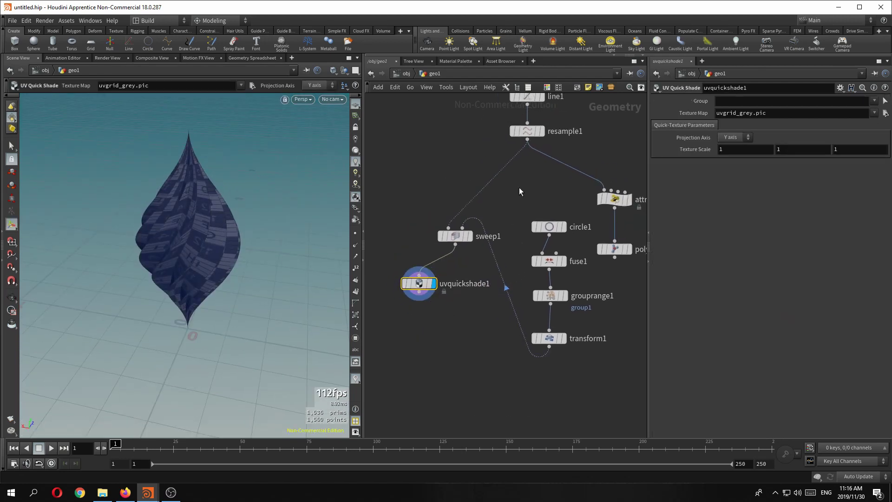
left_click(453, 237)
left_click_drag(452, 239, 417, 242)
key("Escape")
left_click_drag(135, 185, 181, 246)
key("Return")
Reset the scale ramp, expand its editor, and apply the Steps preset.
left_click(871, 270)
left_click(860, 283)
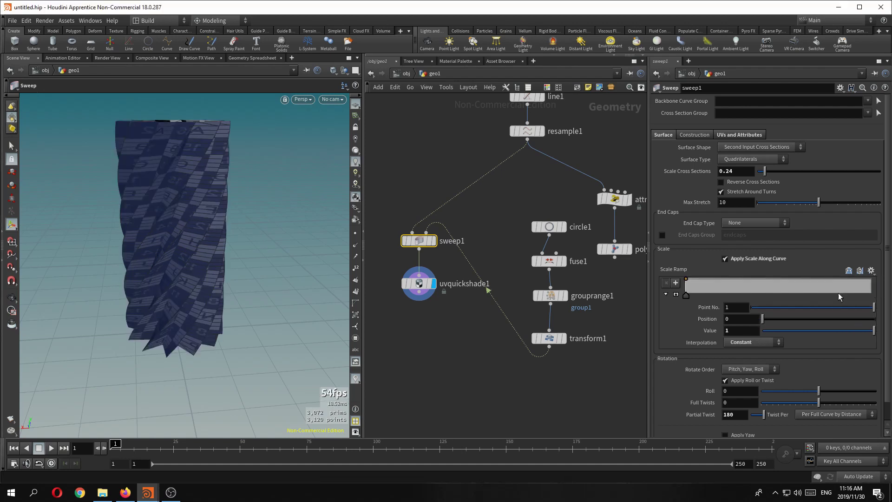
left_click(675, 295)
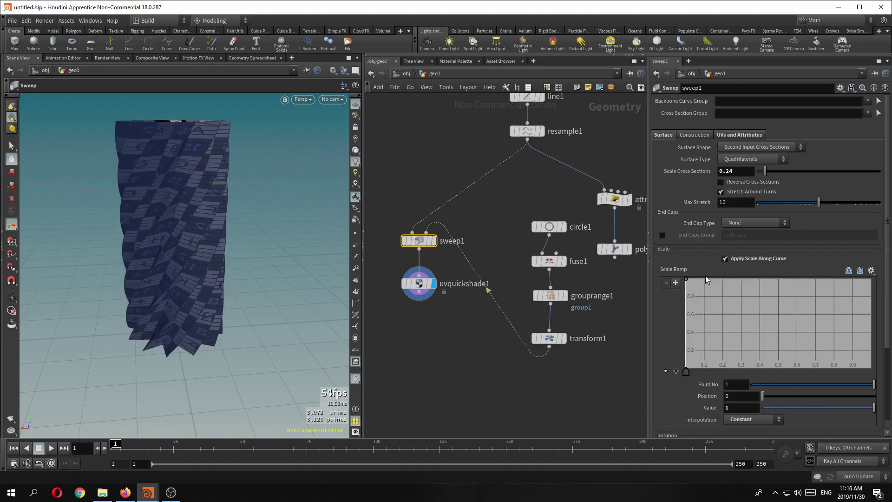
left_click(873, 272)
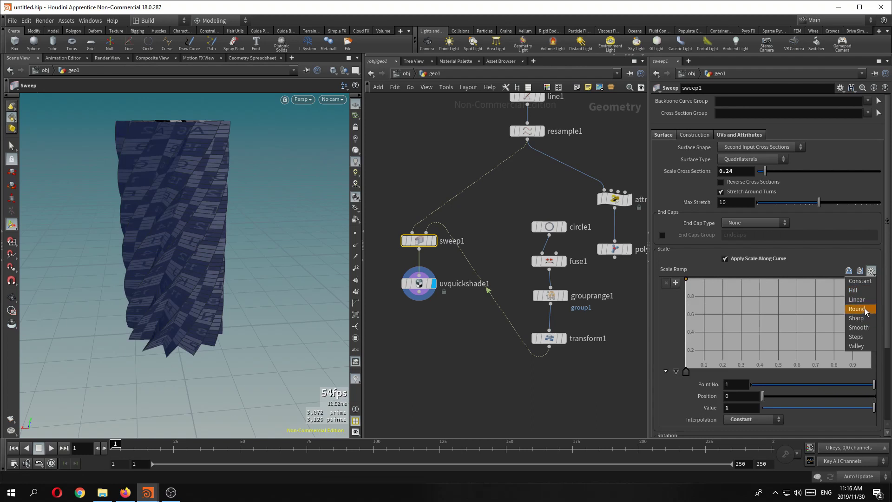
left_click(857, 336)
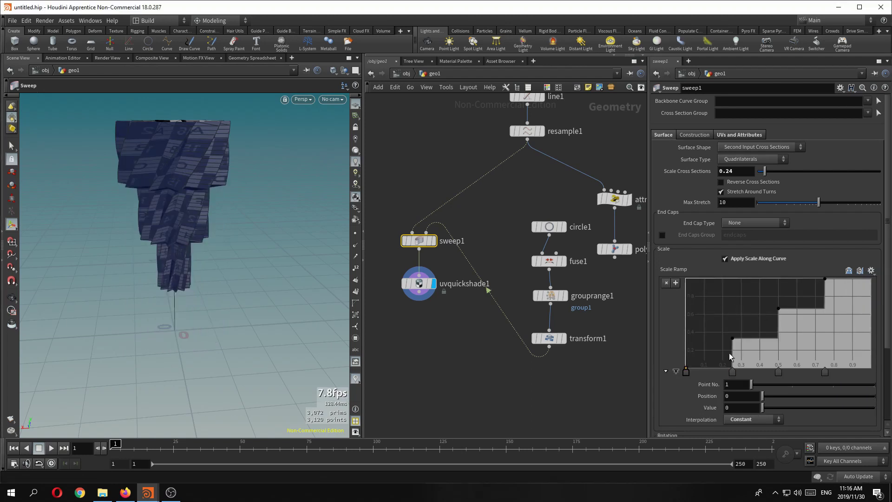
Drag the ramp keys so both ends are 1 and the middle step 0.3333.
left_click_drag(690, 356, 675, 319)
left_click_drag(688, 370, 679, 281)
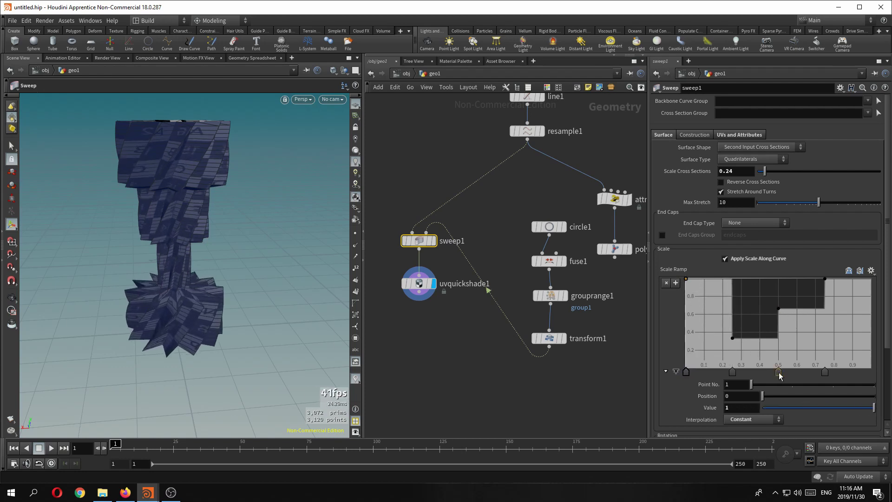
left_click_drag(780, 375, 851, 372)
left_click_drag(732, 372, 707, 374)
key("space")
left_click_drag(235, 170, 191, 225)
key("Return")
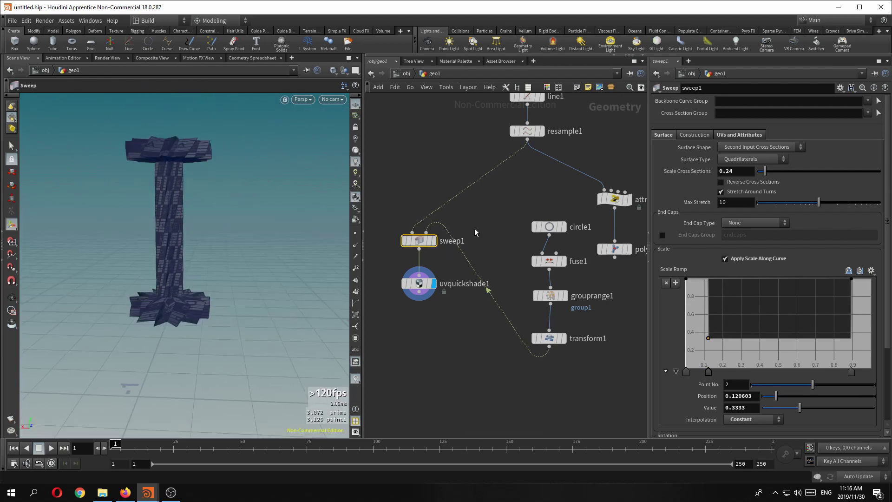
Cut the transform1 wire into sweep1 and set Surface Shape to Round Tube.
left_click_drag(496, 272, 460, 266)
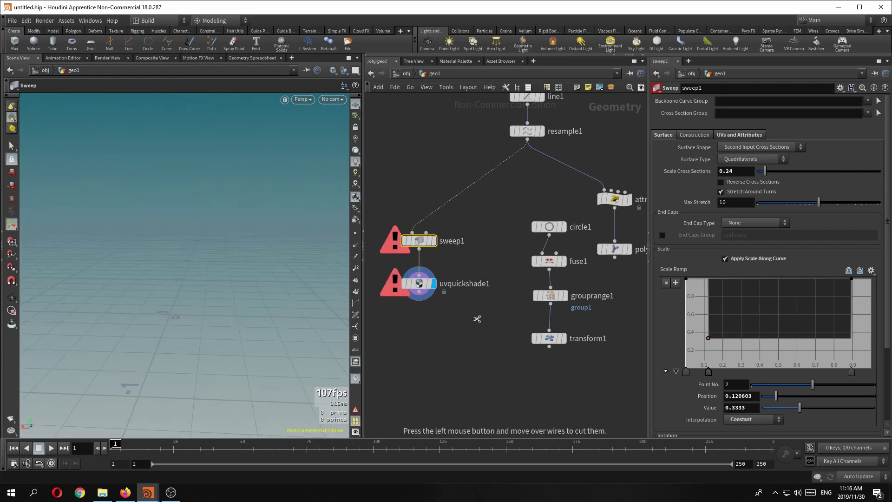
left_click(752, 147)
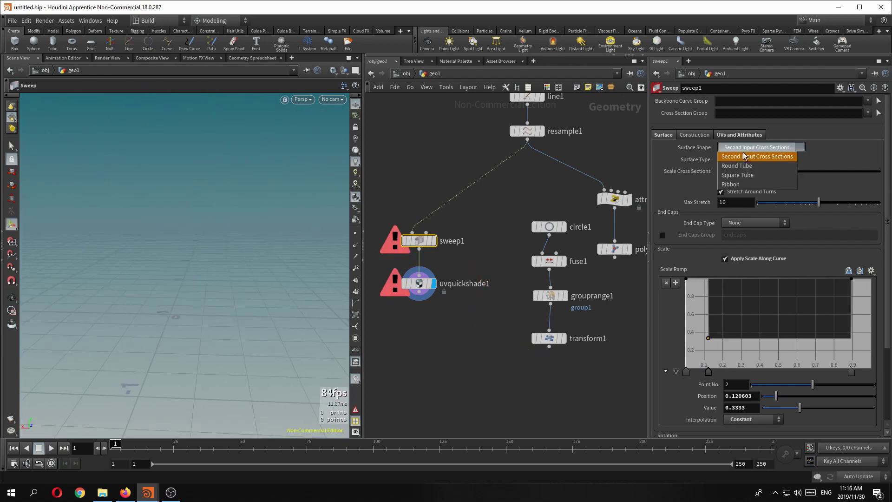
left_click(748, 165)
key("space")
left_click_drag(210, 189, 246, 250)
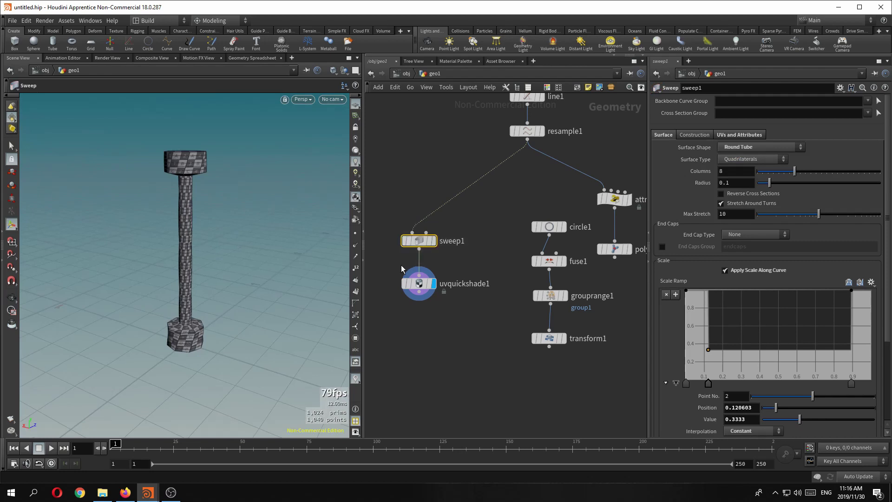